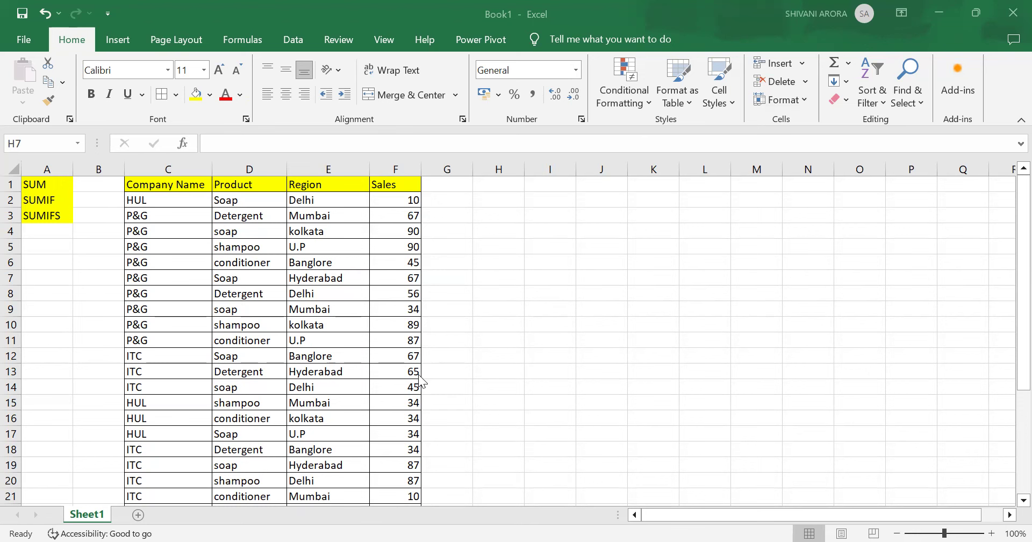
# Clear the existing total from cell F24 below the Sales column.
pyautogui.scroll(-4, 420, 379)
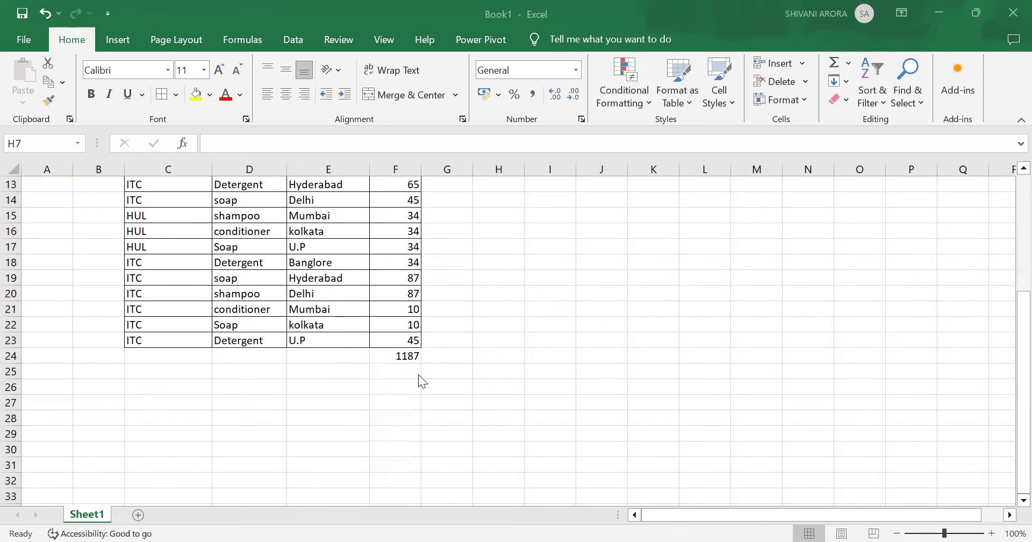
pyautogui.scroll(1, 420, 379)
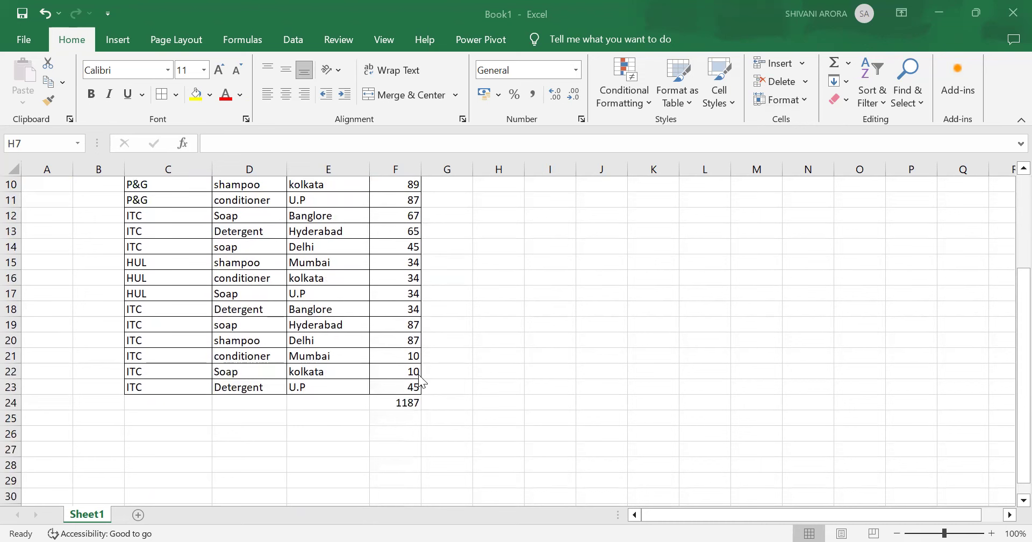
pyautogui.doubleClick(405, 400)
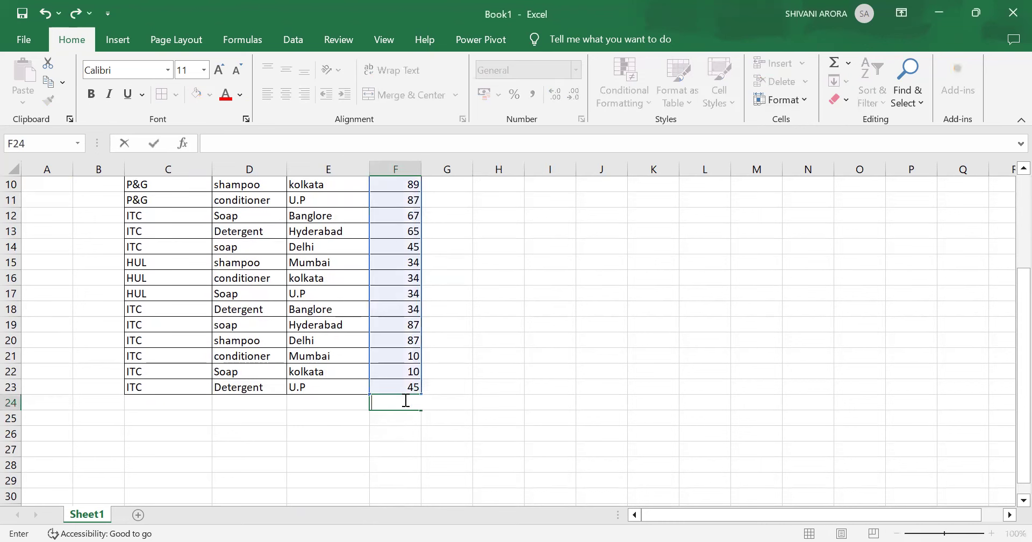
pyautogui.scroll(3, 591, 309)
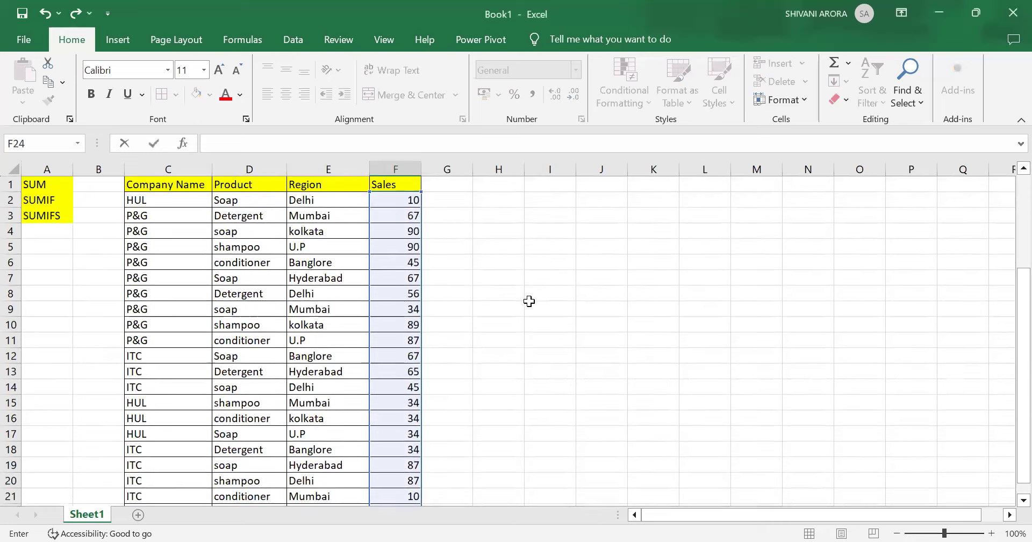
pyautogui.click(491, 311)
# Enter a SUM formula in cell F24 that adds the Sales values in F2:F23.
pyautogui.scroll(-4, 430, 380)
pyautogui.scroll(2, 425, 387)
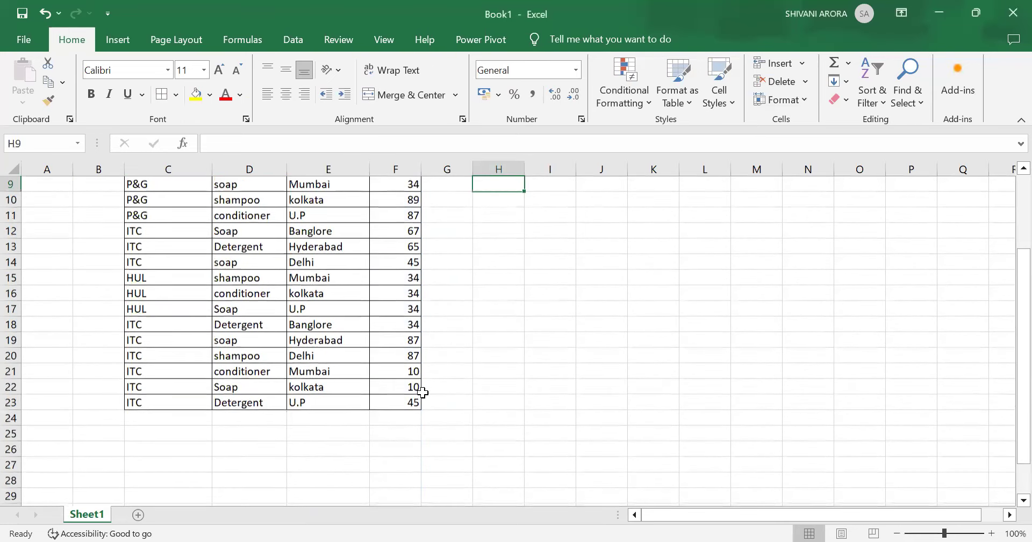
pyautogui.click(393, 421)
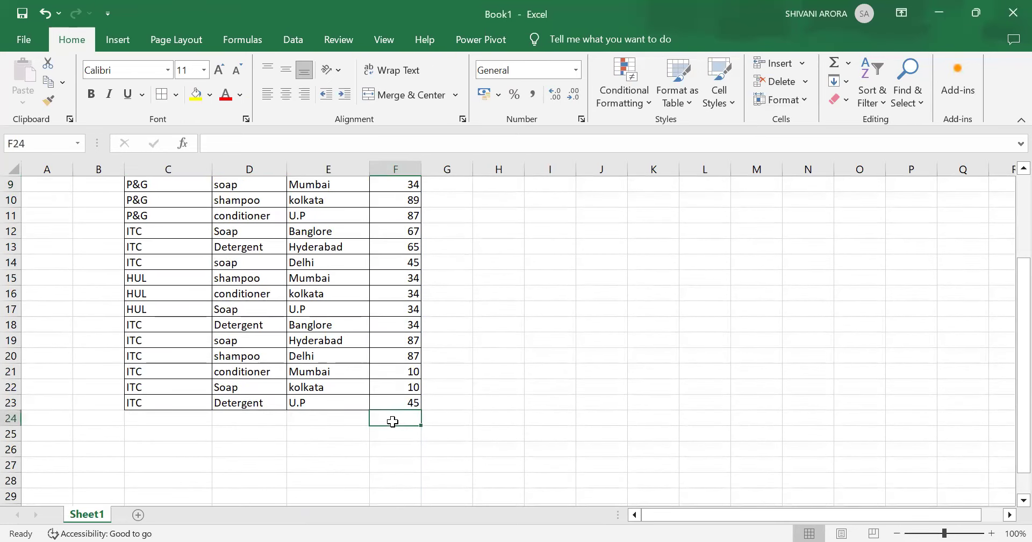
pyautogui.write('=s')
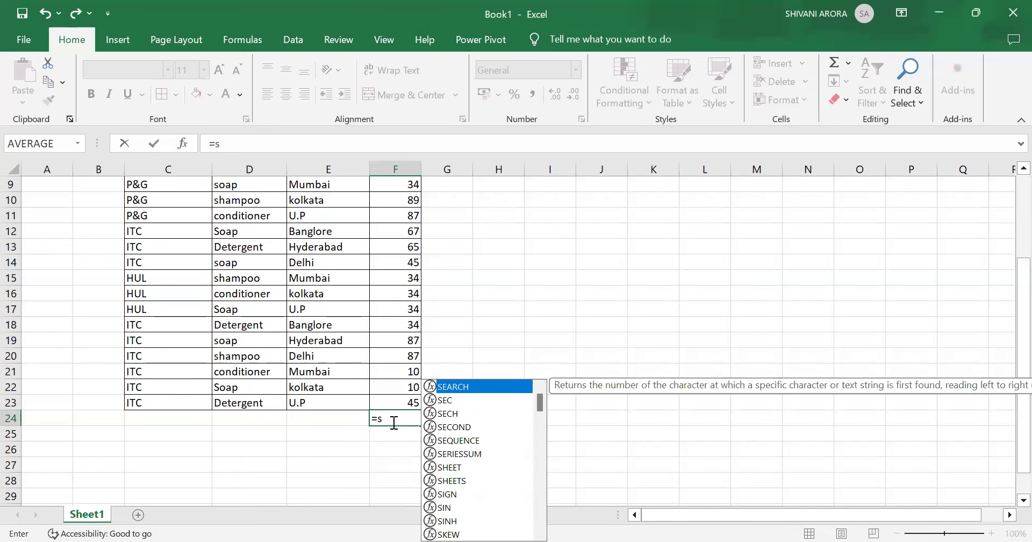
pyautogui.write('u')
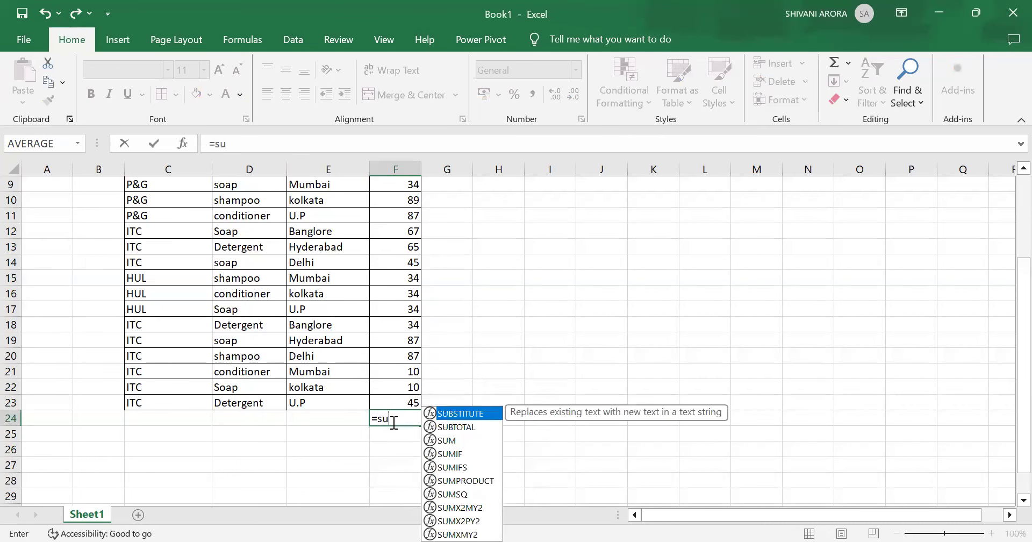
pyautogui.write('m')
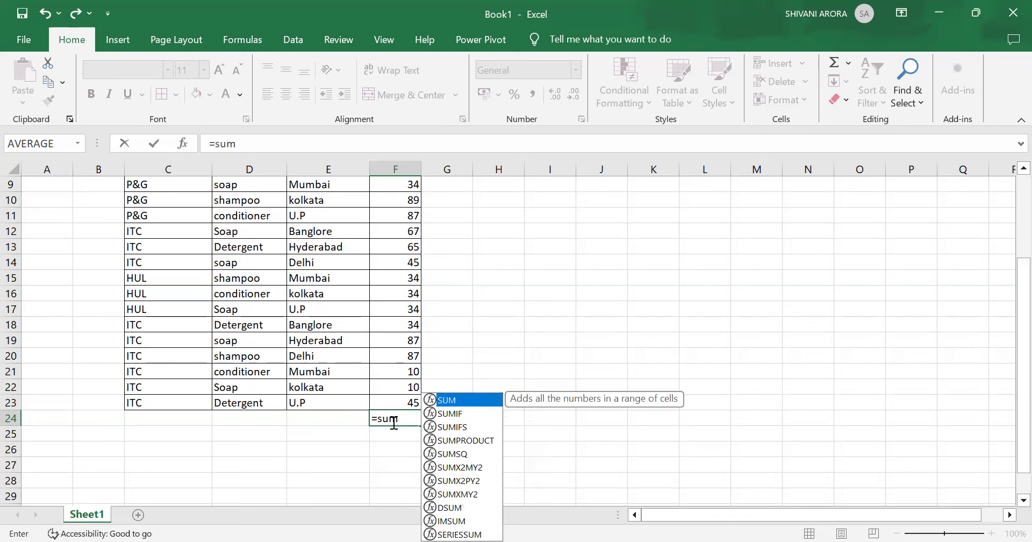
pyautogui.write('(')
pyautogui.scroll(3, 466, 293)
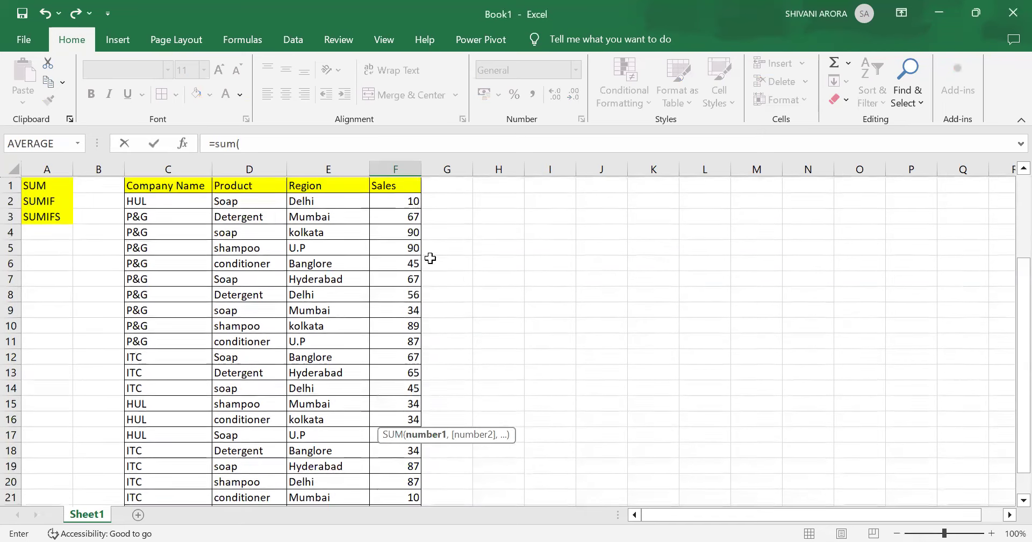
pyautogui.click(403, 202)
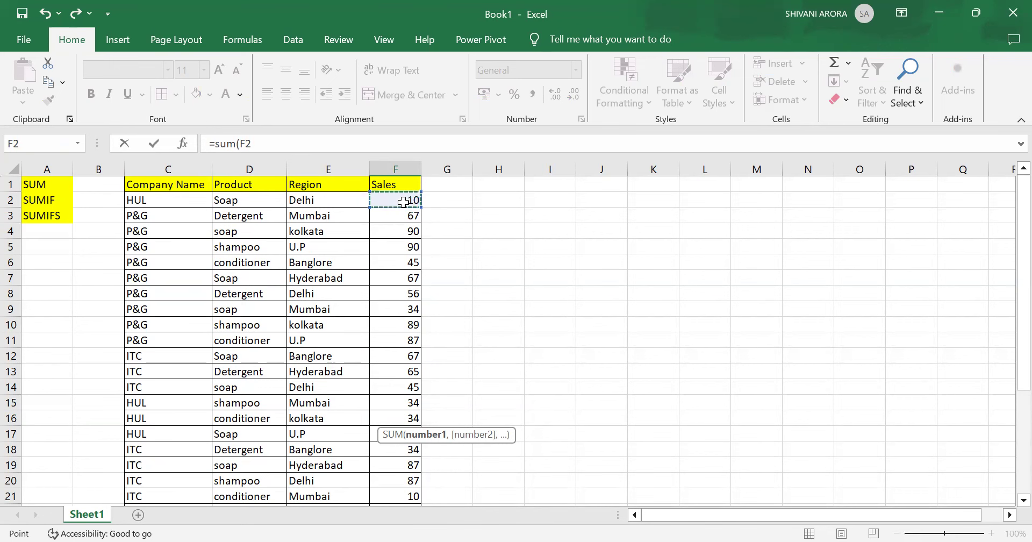
pyautogui.hotkey('ctrl', 'shift', 'Down')
pyautogui.scroll(-2, 431, 368)
pyautogui.scroll(-1, 431, 368)
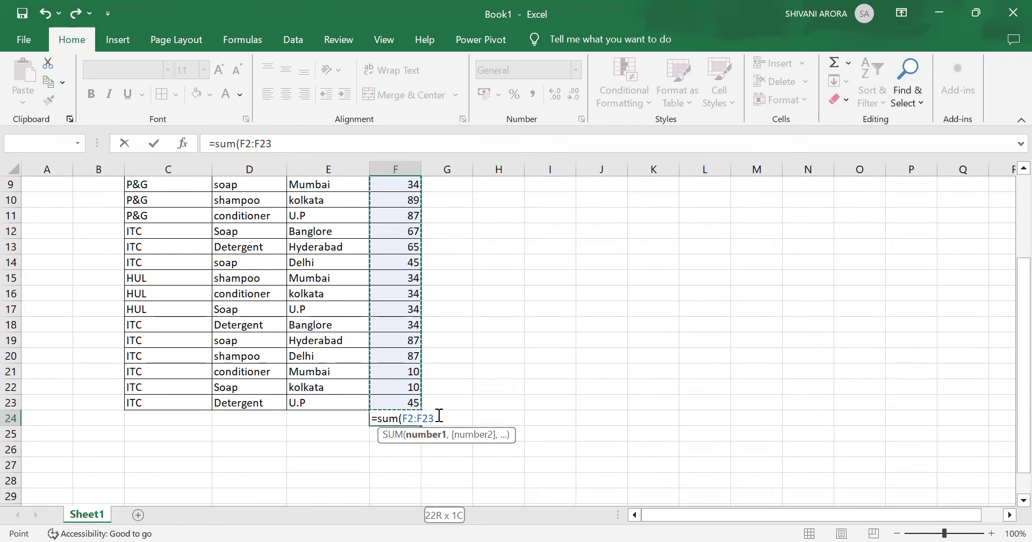
pyautogui.press('Return')
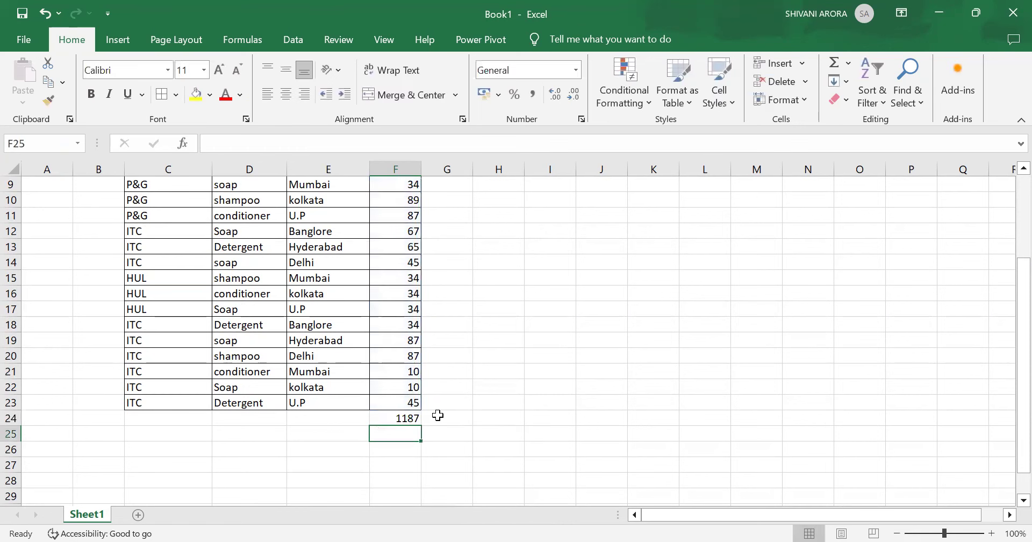
# Delete the SUM formula from cell F24, leaving the cell empty.
pyautogui.click(413, 418)
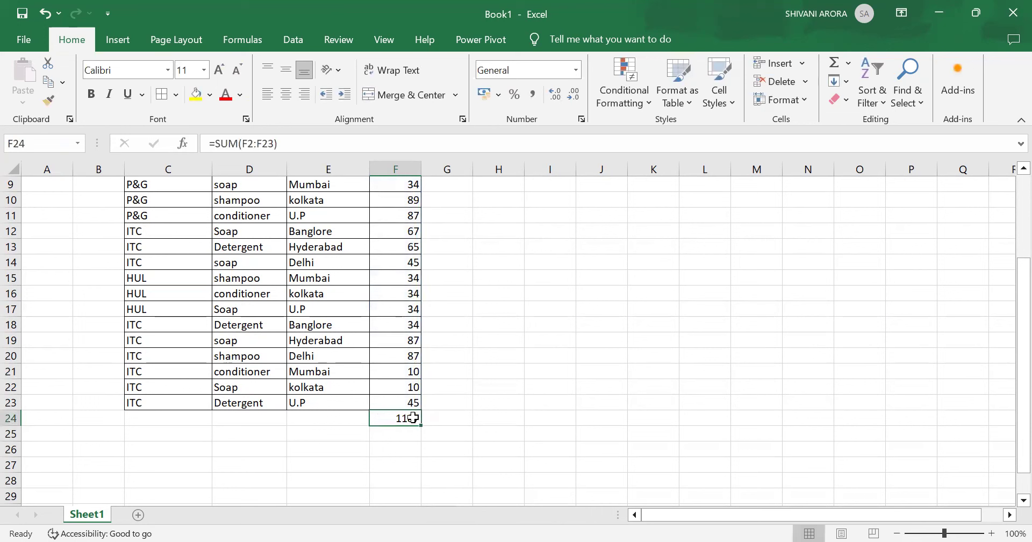
pyautogui.scroll(1, 413, 418)
pyautogui.scroll(-2, 413, 418)
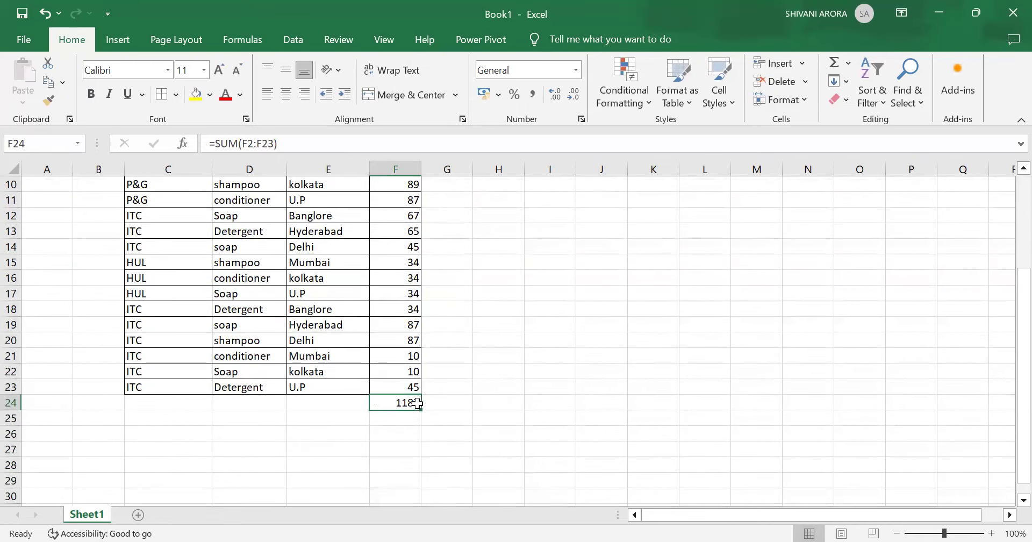
pyautogui.press('BackSpace')
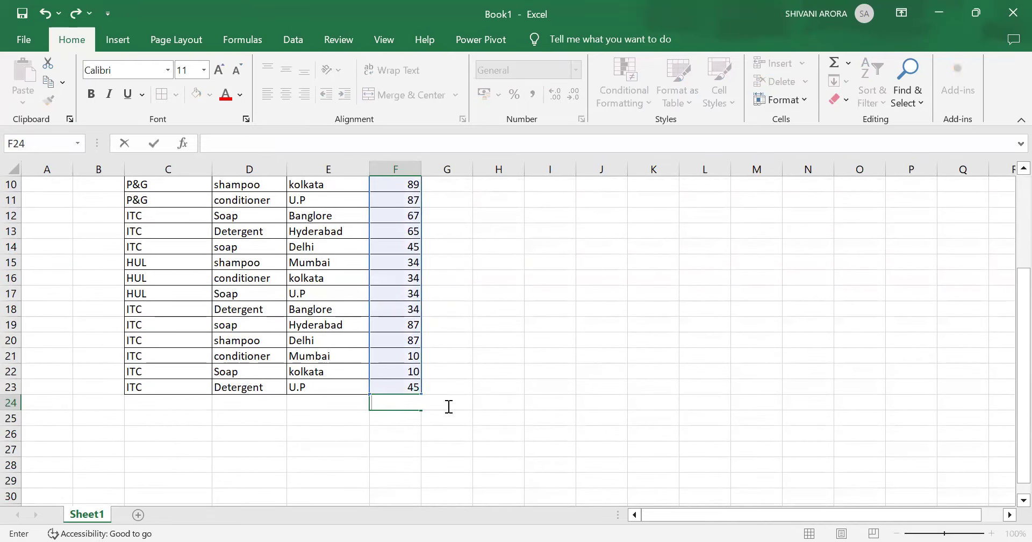
pyautogui.click(500, 403)
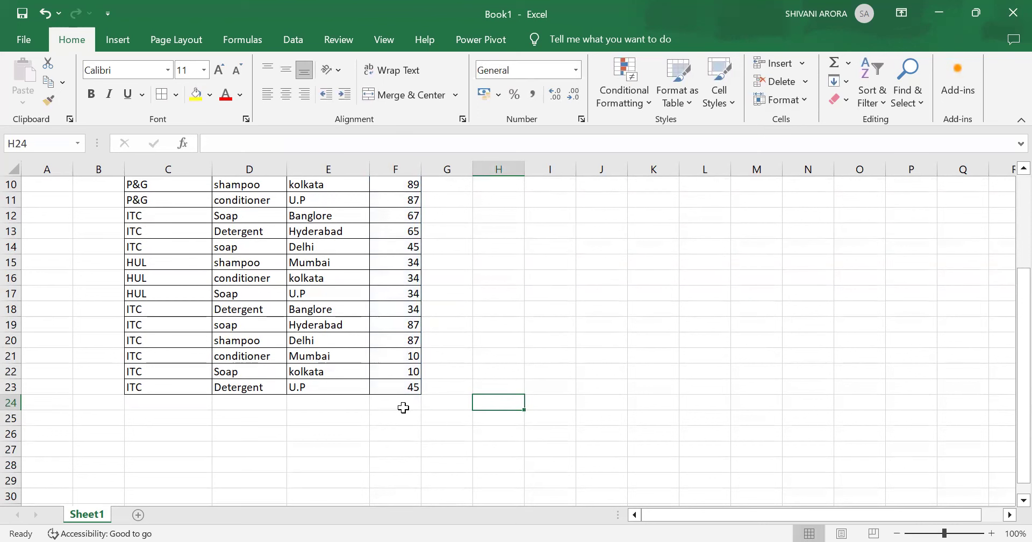
# Use AutoSum in cell F24 to total the Sales values in F2:F23.
pyautogui.click(403, 405)
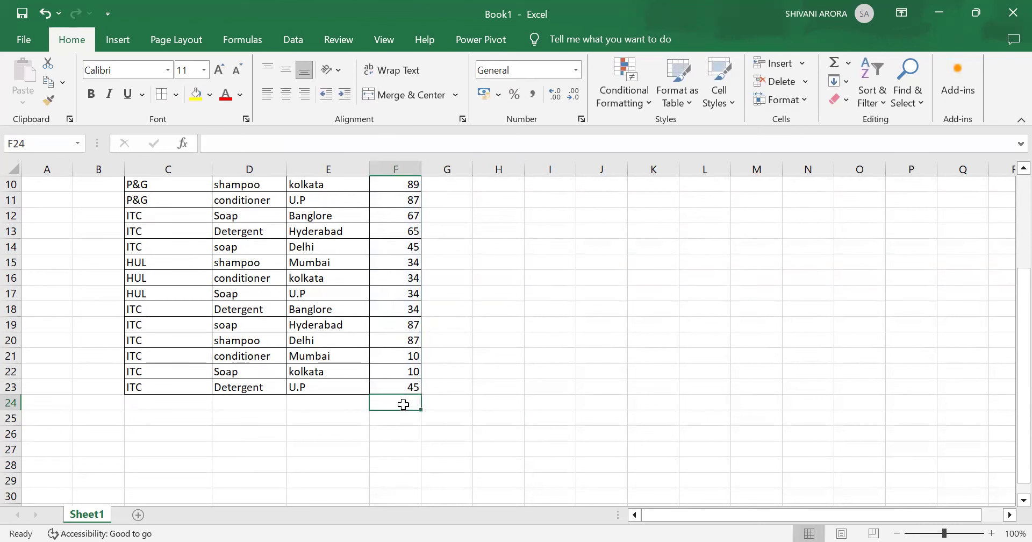
pyautogui.doubleClick(403, 404)
pyautogui.hotkey('alt', '=')
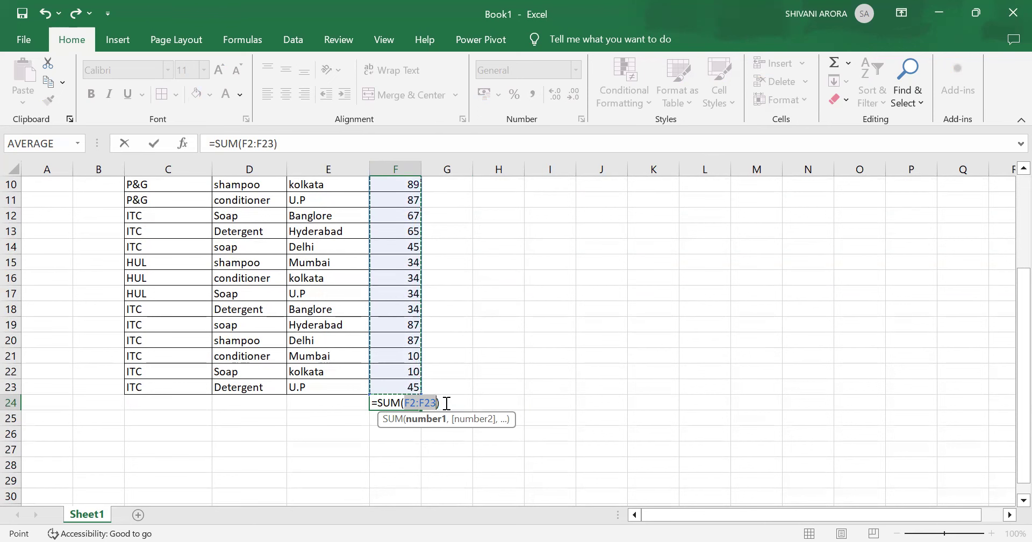
pyautogui.press('Return')
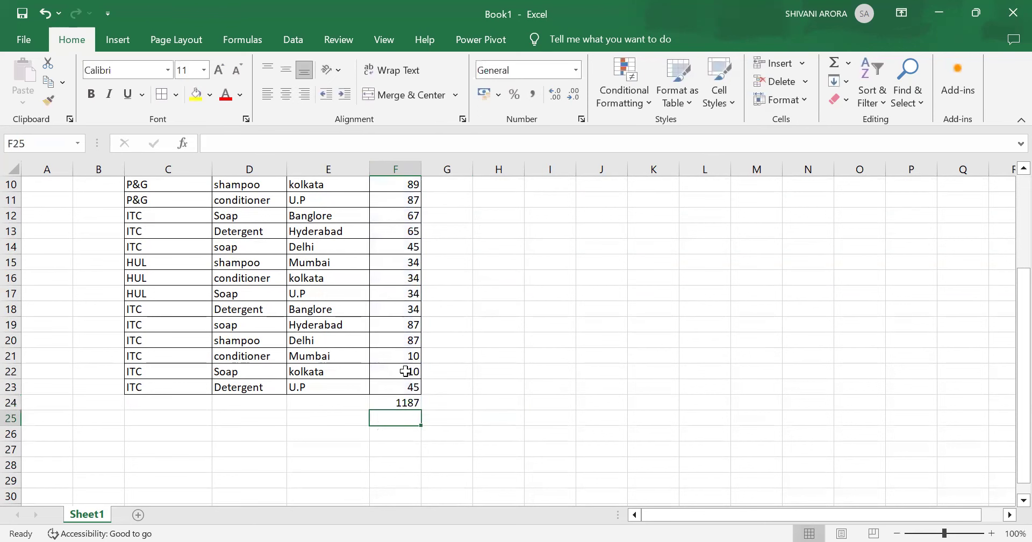
# Fill the Sales total cell F24 with yellow.
pyautogui.click(404, 401)
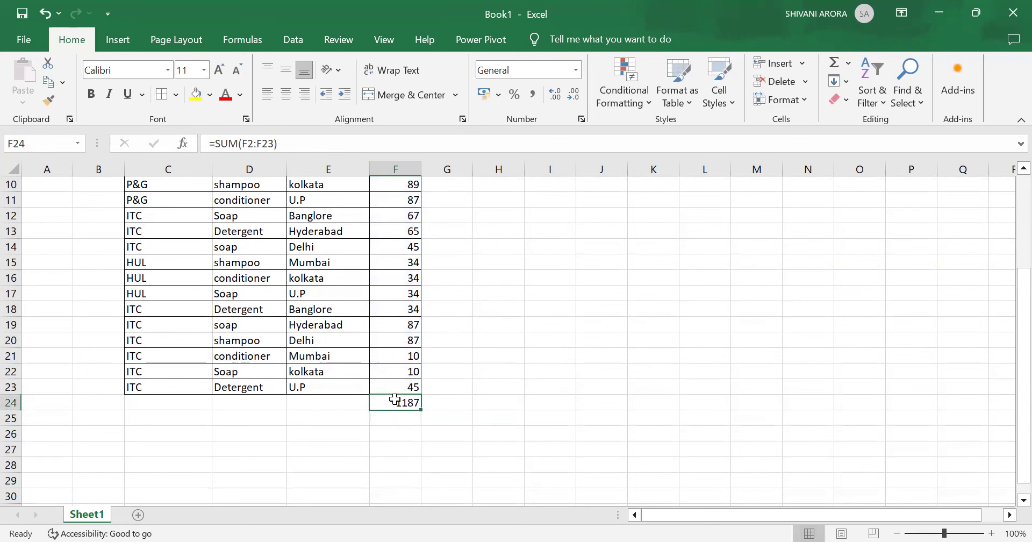
pyautogui.click(196, 95)
pyautogui.scroll(3, 530, 302)
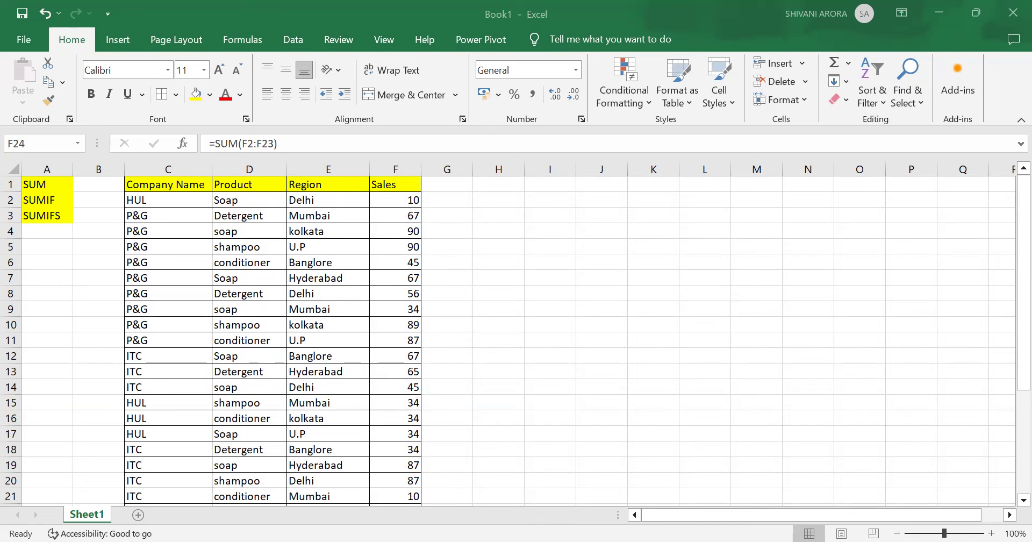
pyautogui.scroll(-2, 487, 200)
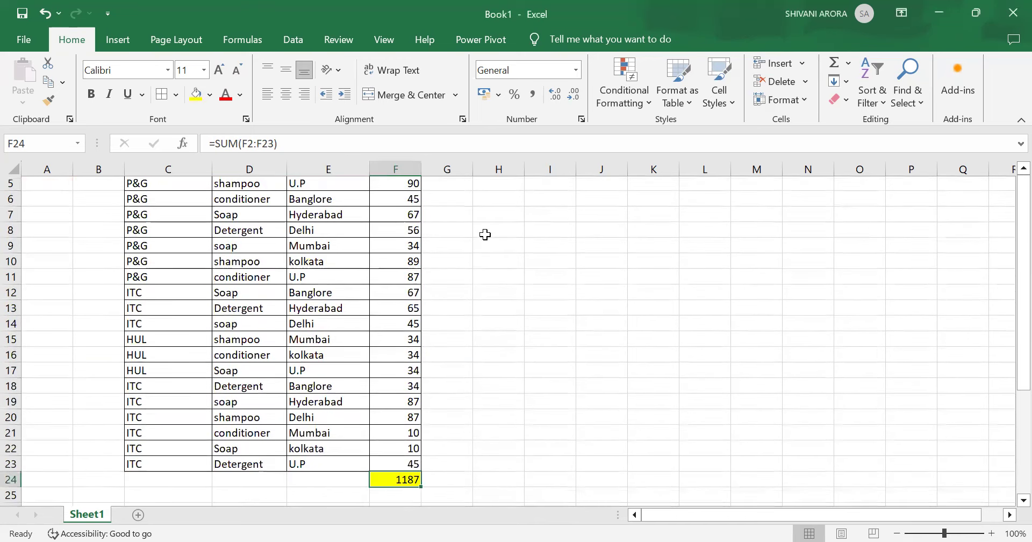
# Begin a SUMIF formula in cell H5 with the Product cells D2:D23 as the range.
pyautogui.scroll(2, 487, 237)
pyautogui.click(497, 247)
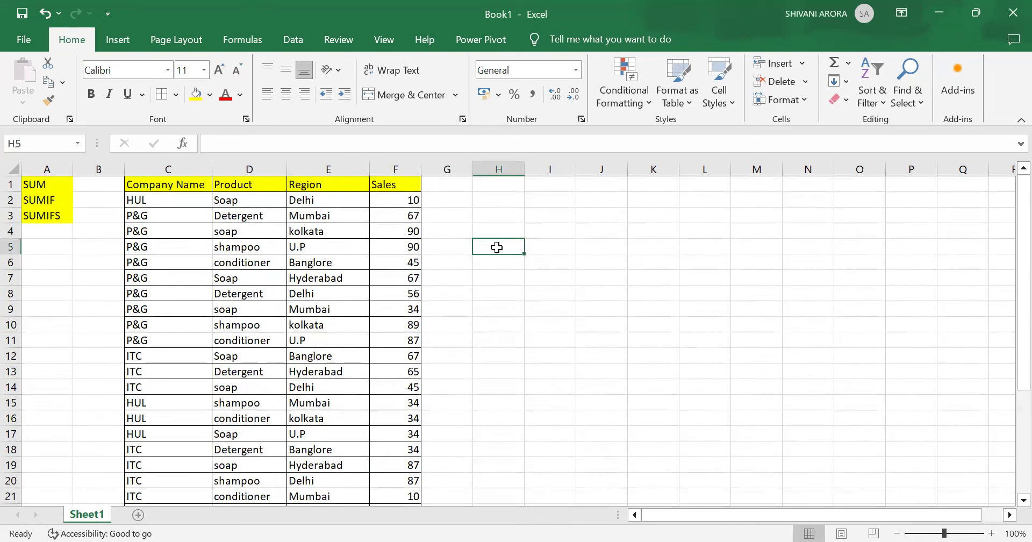
pyautogui.write('=S')
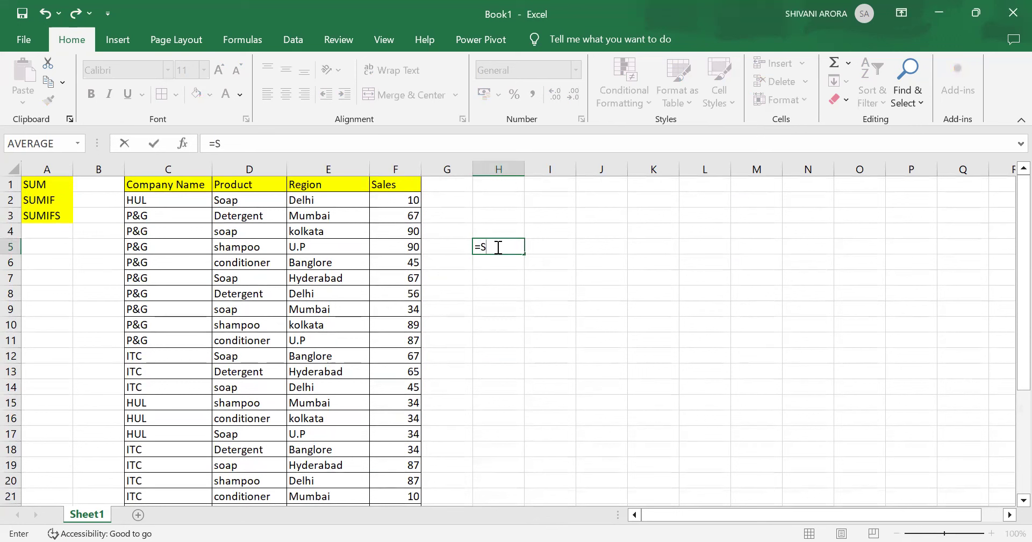
pyautogui.write('UMIF')
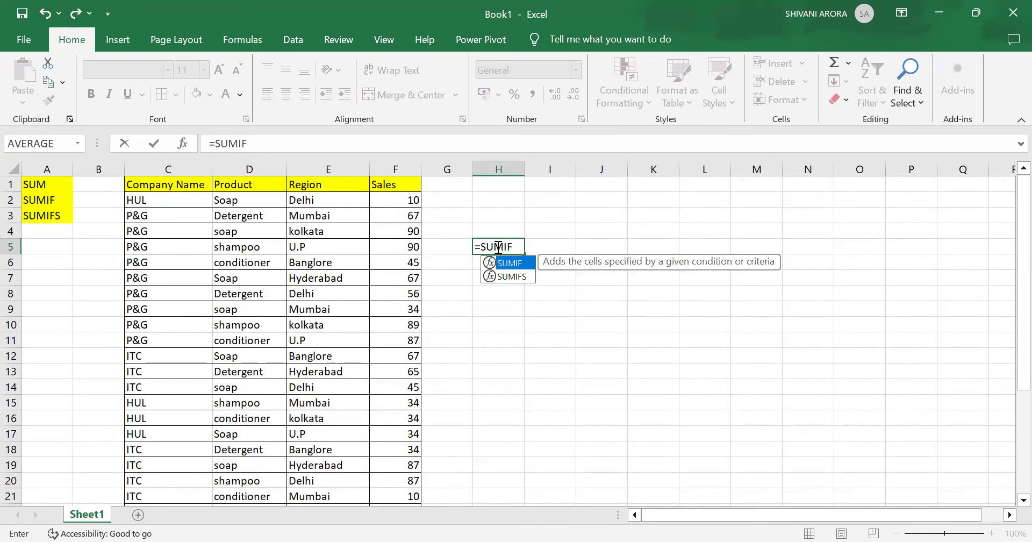
pyautogui.write('(')
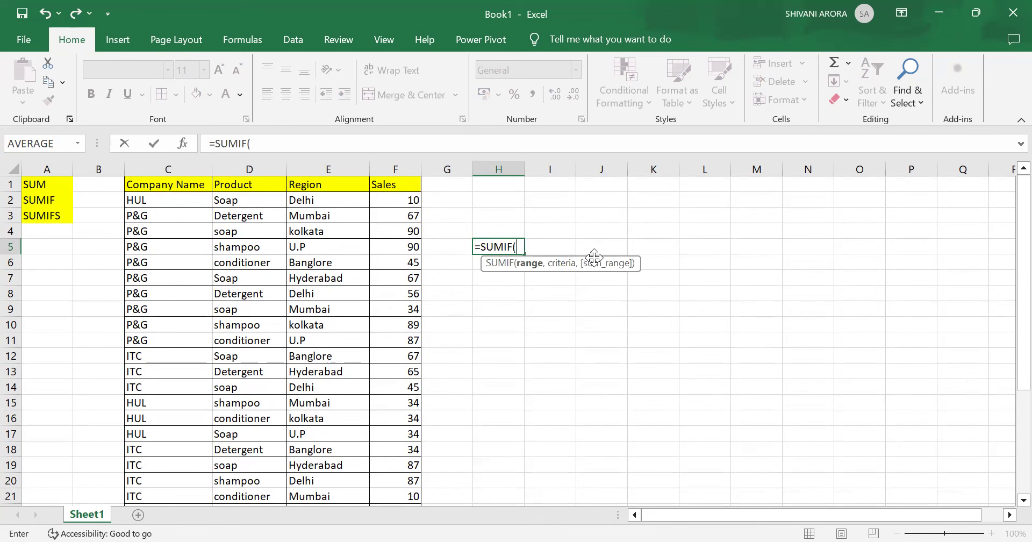
pyautogui.click(247, 202)
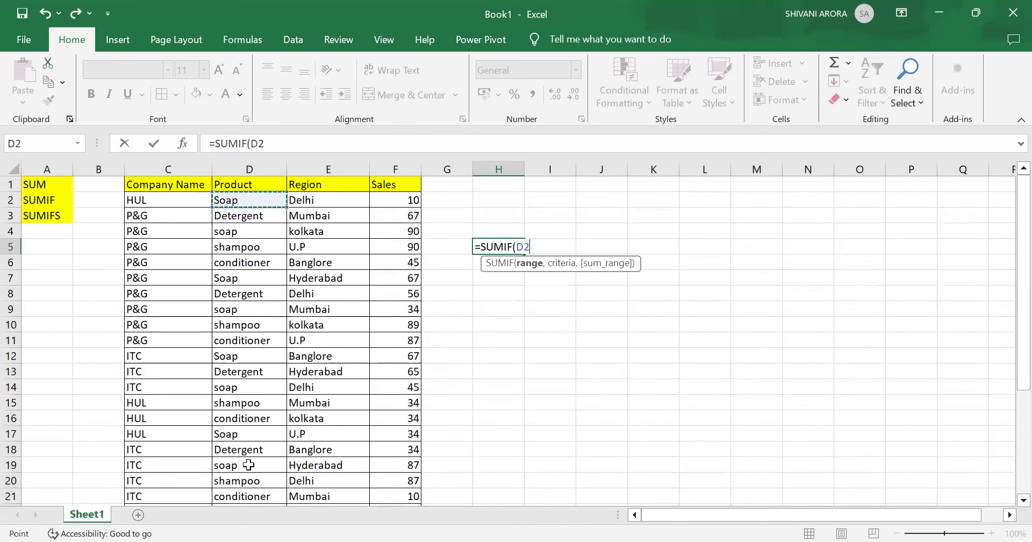
pyautogui.hotkey('ctrl', 'shift', 'Down')
pyautogui.scroll(2, 561, 242)
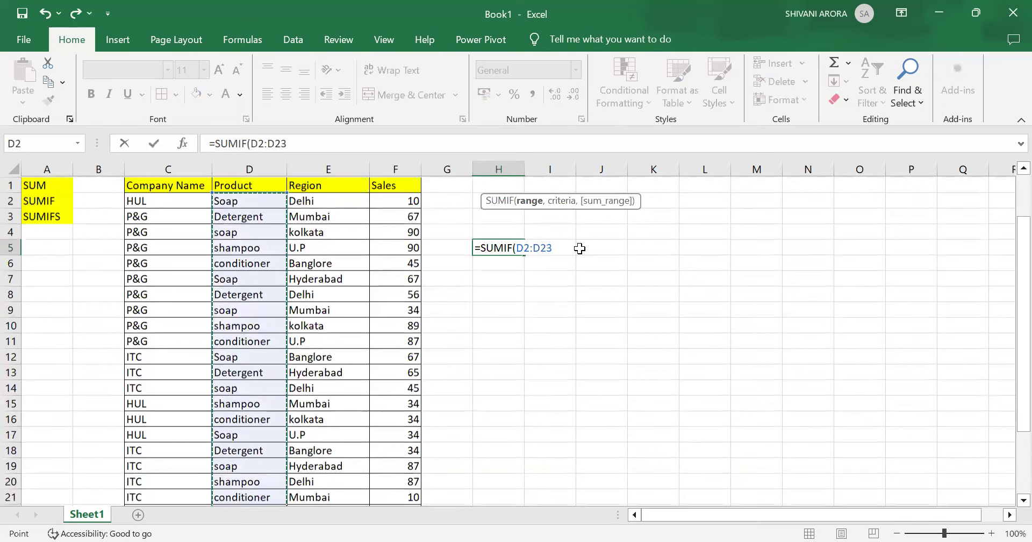
pyautogui.write(',')
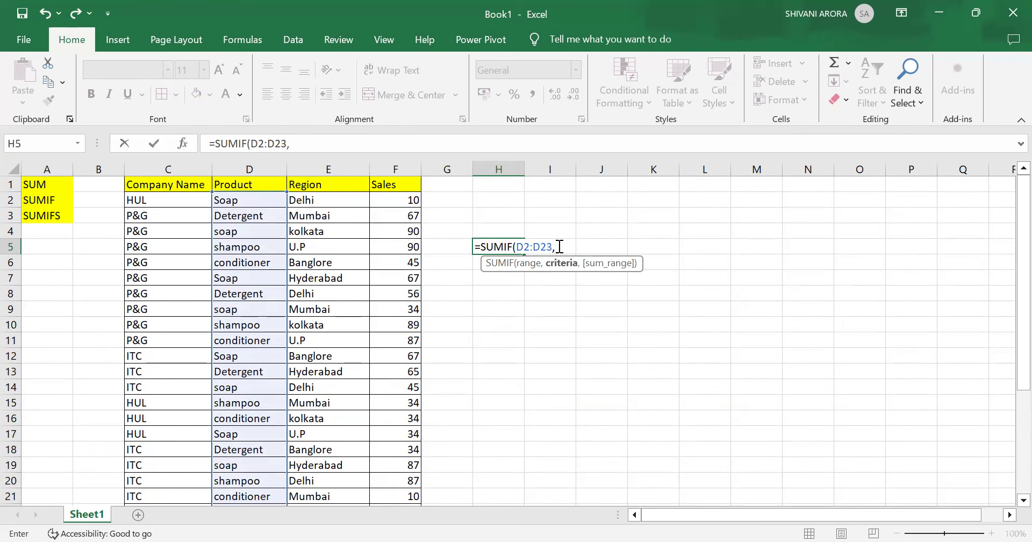
# Enter "Soap" as the criteria of the SUMIF formula in cell H5.
pyautogui.write('"Soap",')
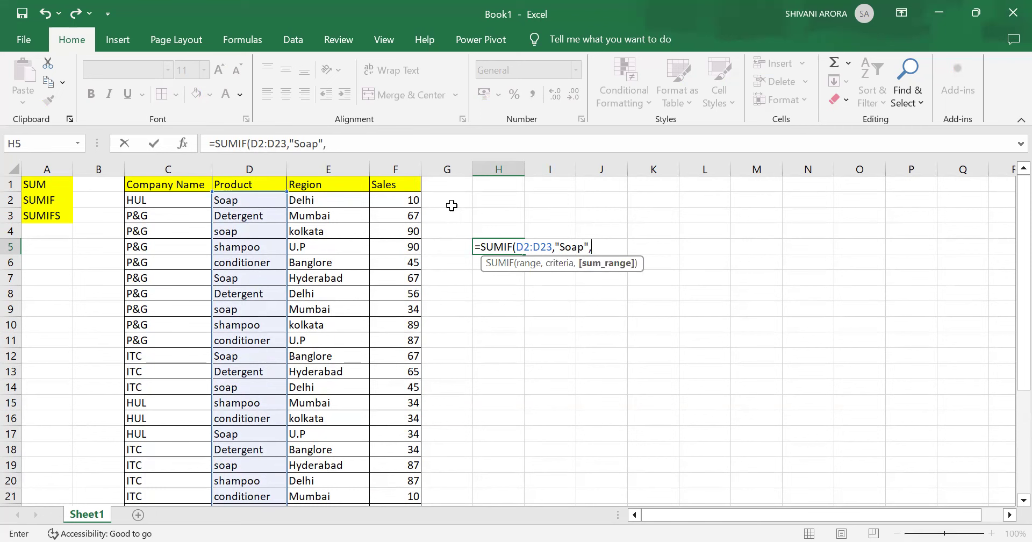
pyautogui.click(394, 201)
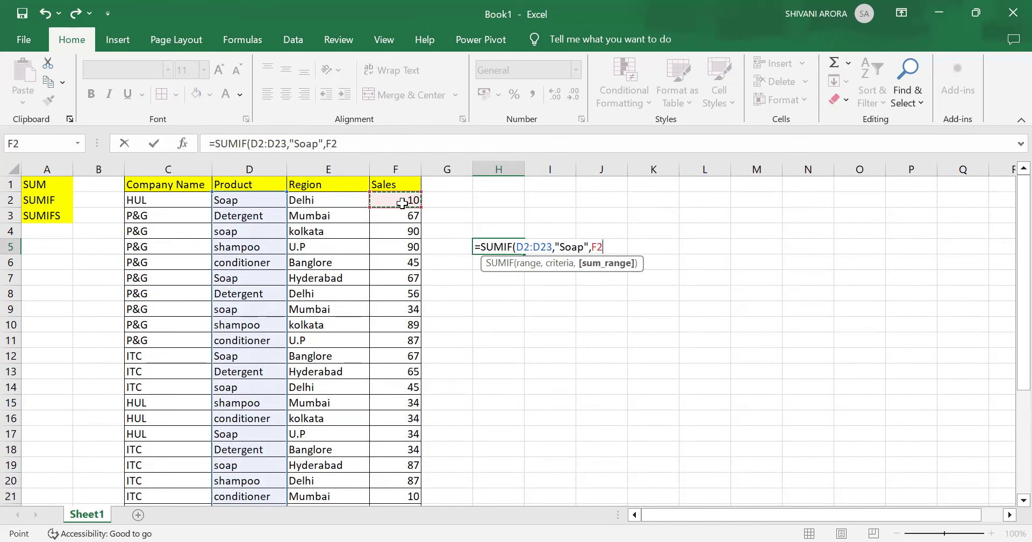
pyautogui.hotkey('ctrl', 'shift', 'Down')
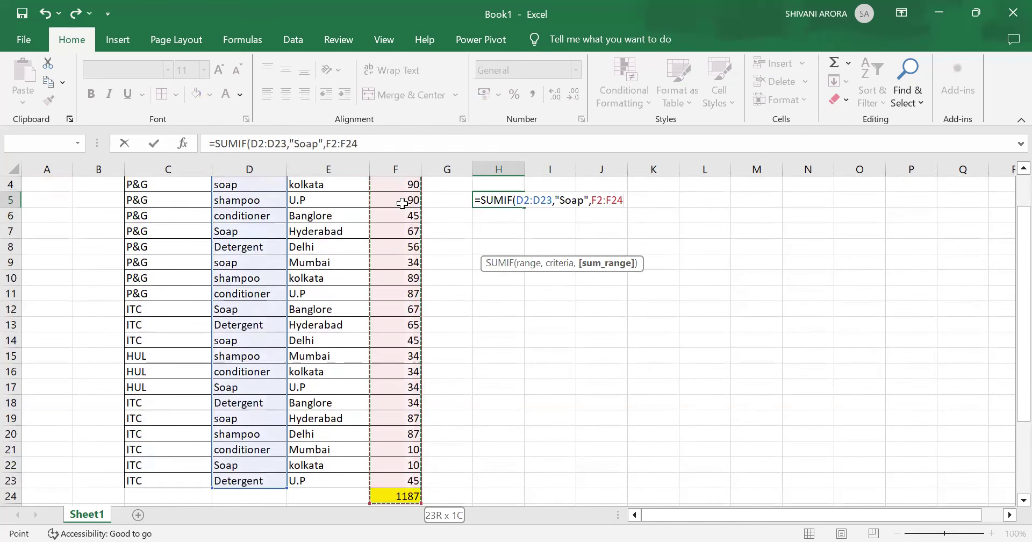
pyautogui.scroll(1, 592, 199)
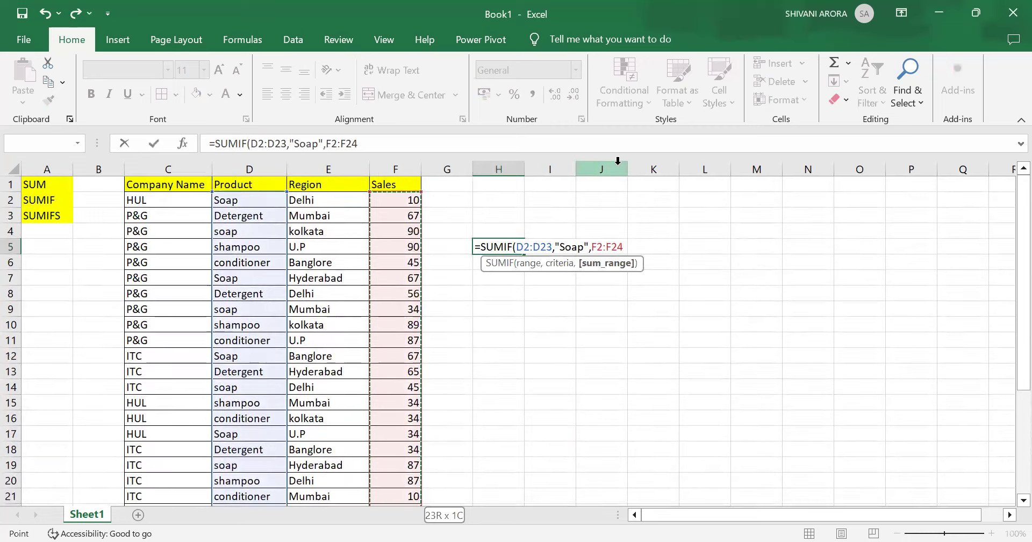
pyautogui.scroll(-3, 481, 404)
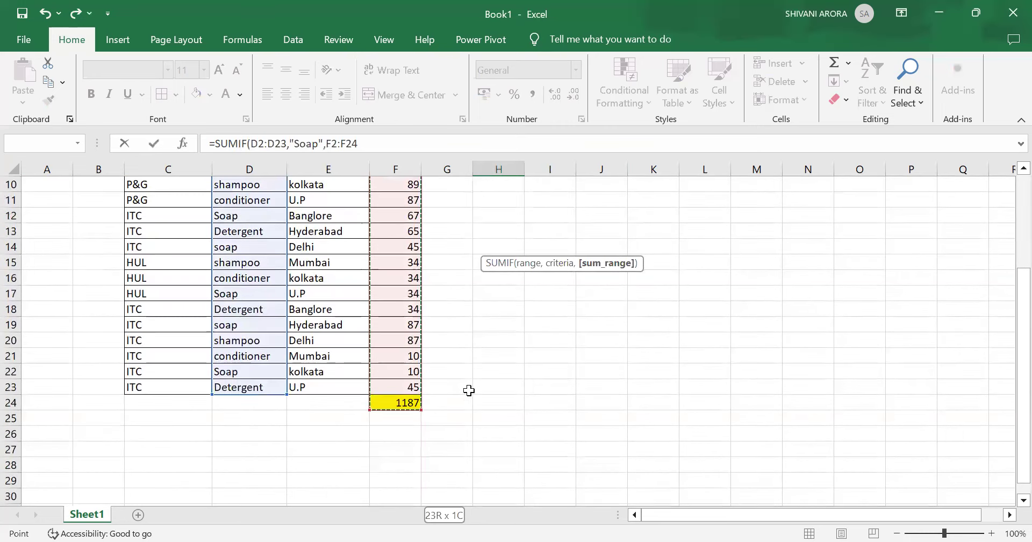
pyautogui.click(423, 385)
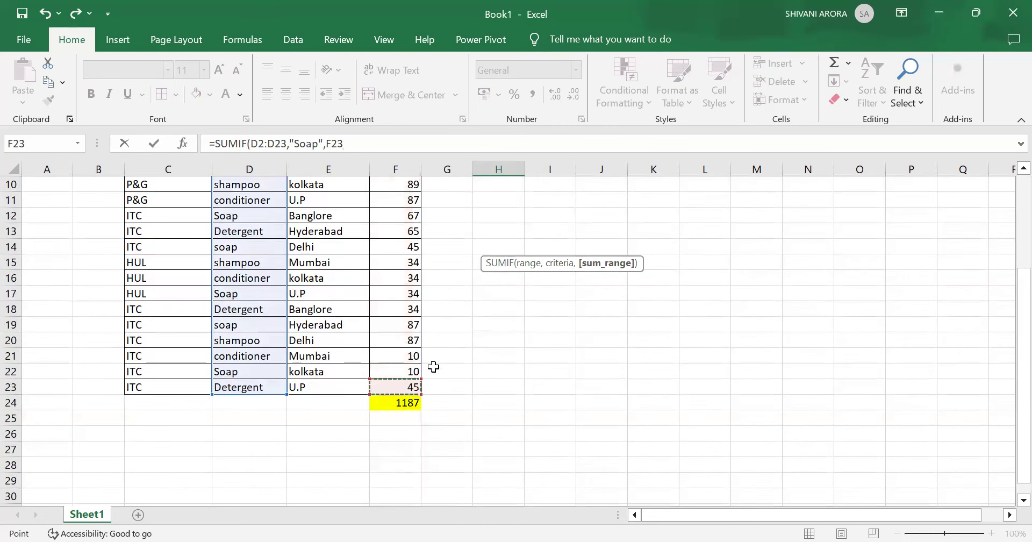
pyautogui.scroll(3, 434, 368)
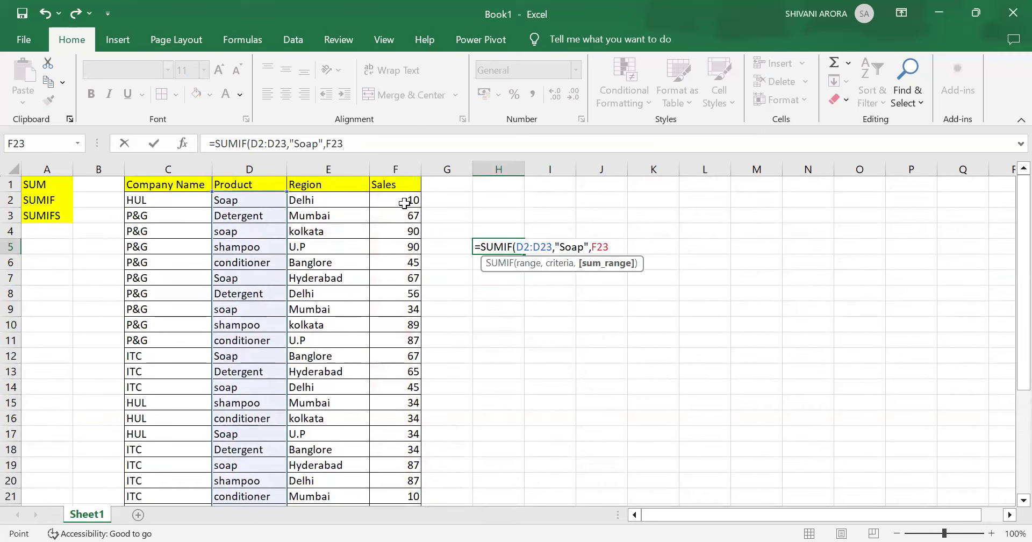
# Complete the SUMIF formula in H5 with the Sales cells F2:F23 as the sum range.
pyautogui.click(404, 200)
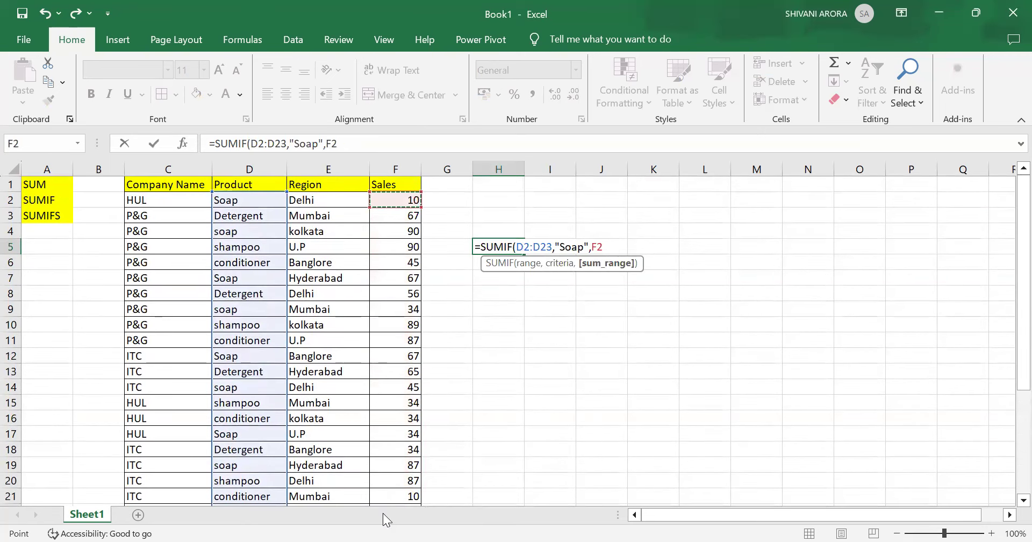
pyautogui.scroll(-1, 411, 480)
pyautogui.keyDown('shift'); pyautogui.click(412, 481); pyautogui.keyUp('shift')
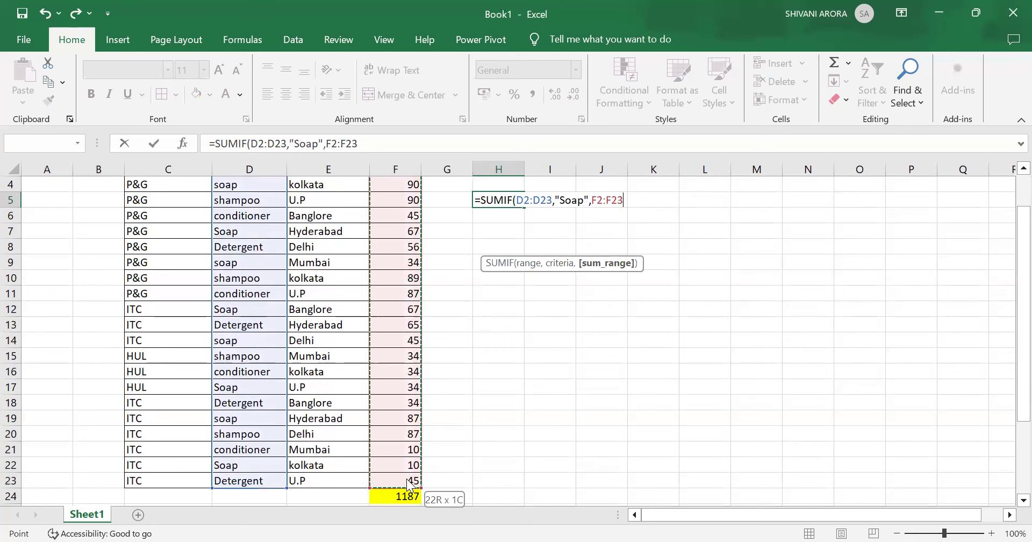
pyautogui.scroll(1, 503, 395)
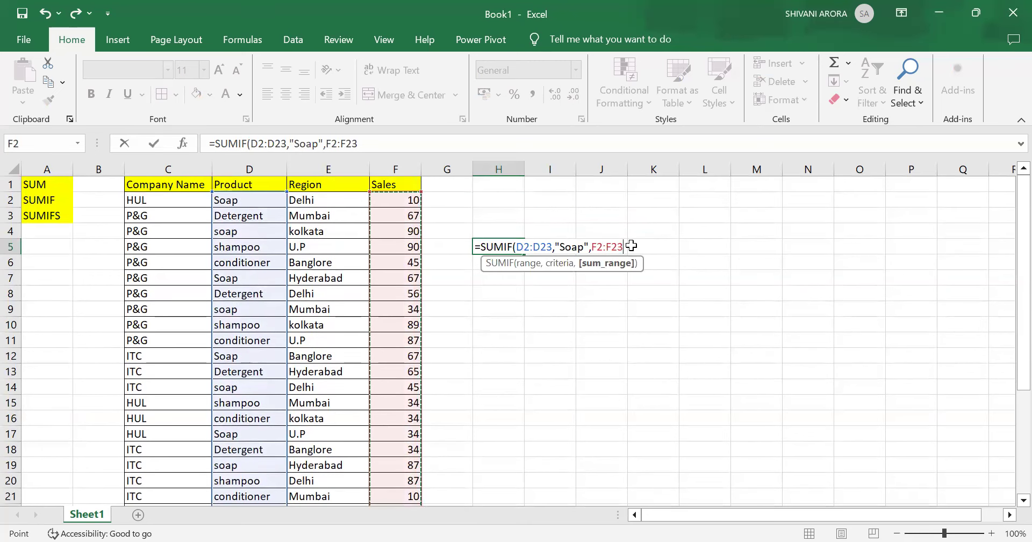
pyautogui.write(')')
pyautogui.press('Return')
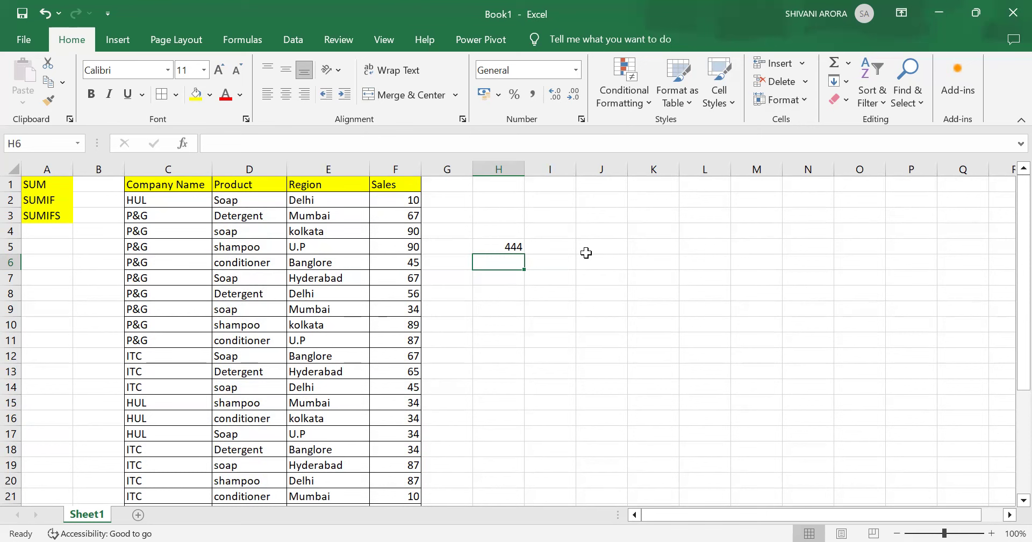
# Begin a SUMIFS formula in cell H8.
pyautogui.click(515, 294)
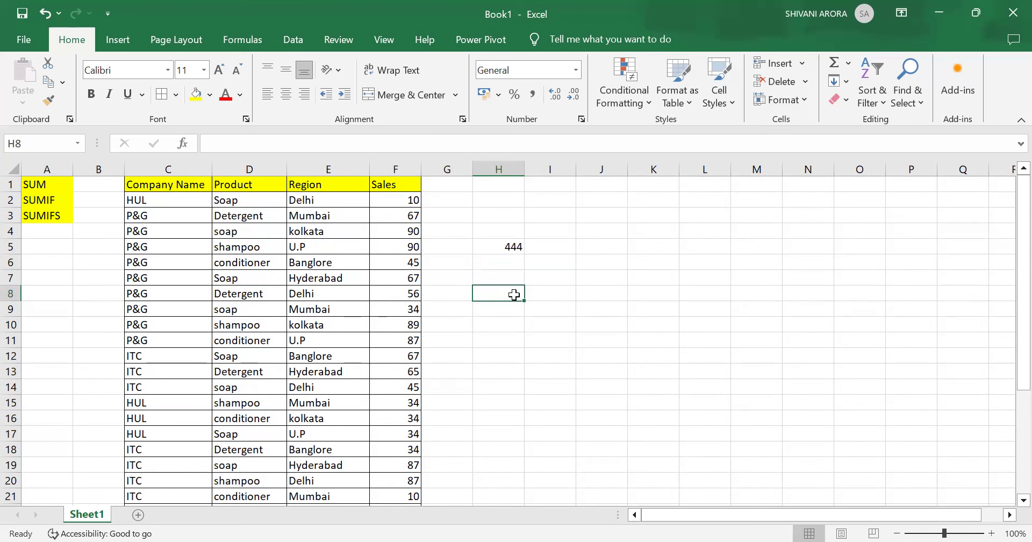
pyautogui.write('=sumifs')
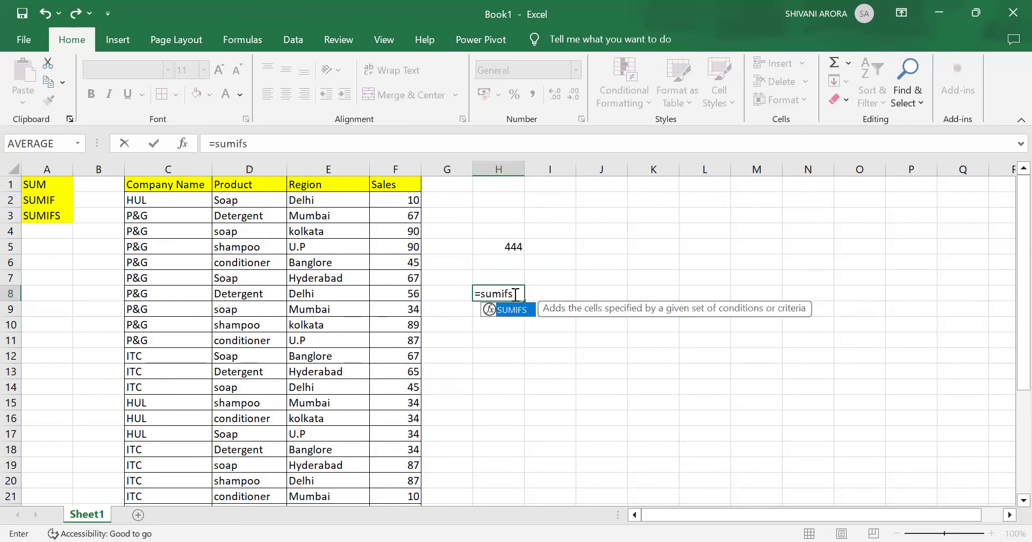
pyautogui.write('(')
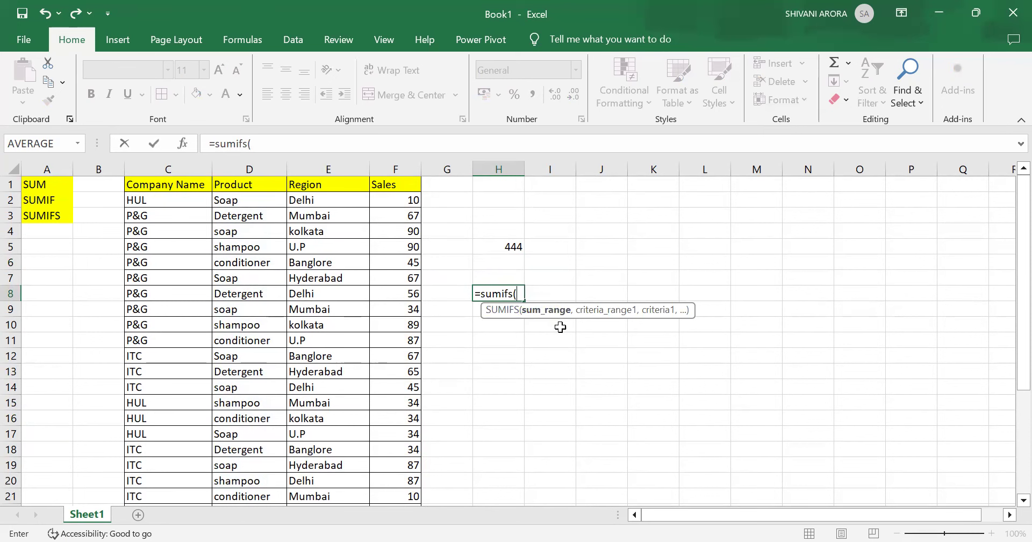
pyautogui.click(401, 201)
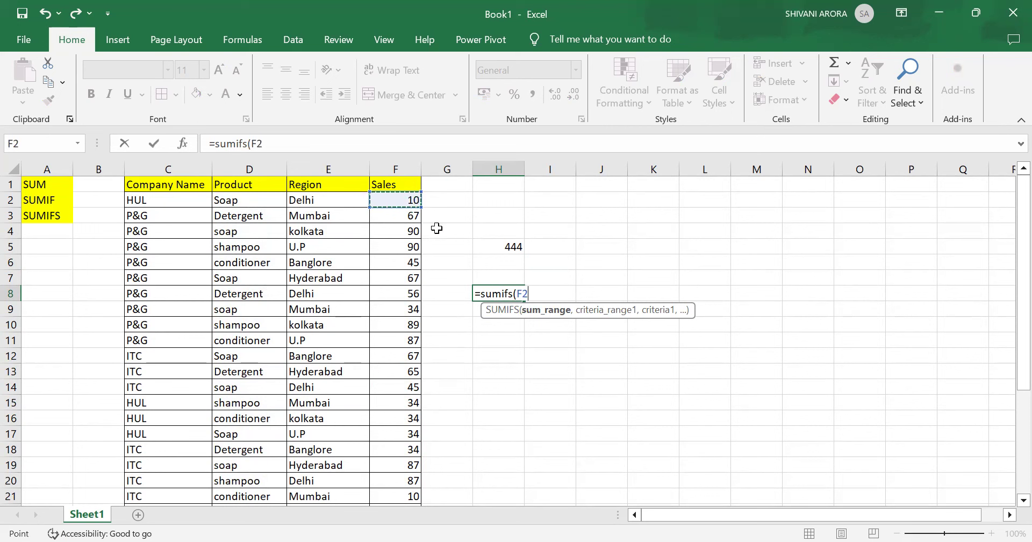
pyautogui.click(437, 230)
pyautogui.click(534, 287)
pyautogui.press('BackSpace')
pyautogui.press('BackSpace')
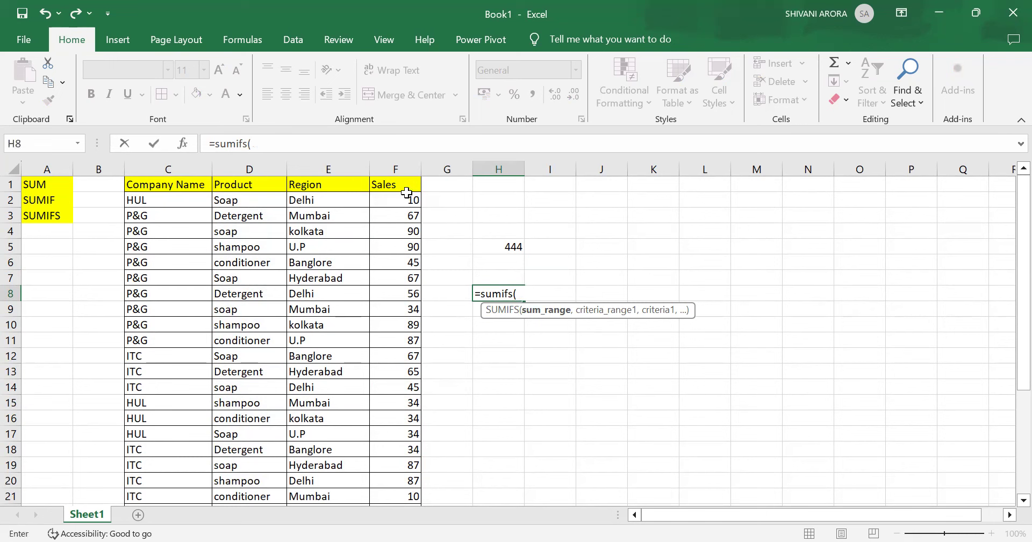
# Use the Sales cells F2:F23 as the sum range of the SUMIFS formula in H8.
pyautogui.click(409, 198)
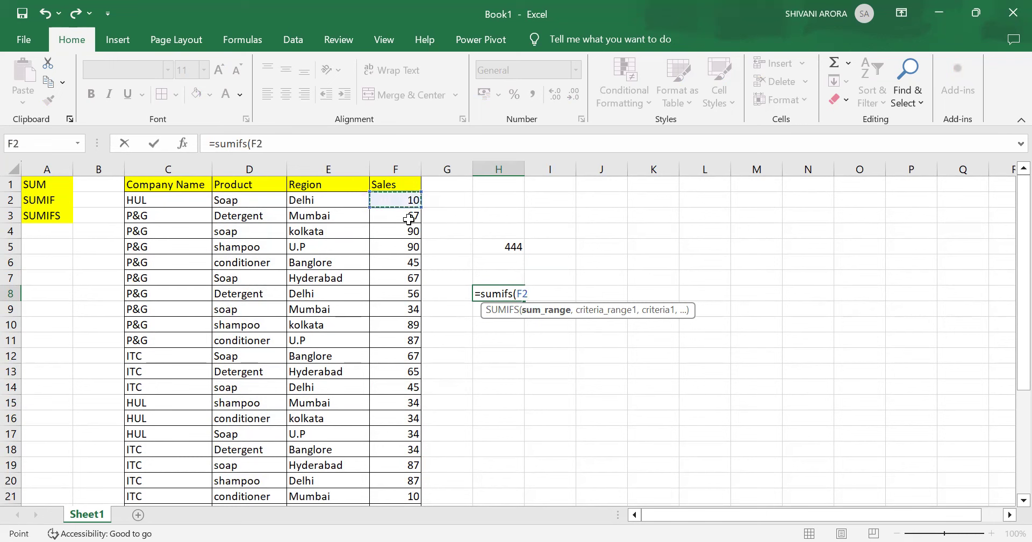
pyautogui.scroll(-1, 403, 482)
pyautogui.keyDown('shift'); pyautogui.click(404, 480); pyautogui.keyUp('shift')
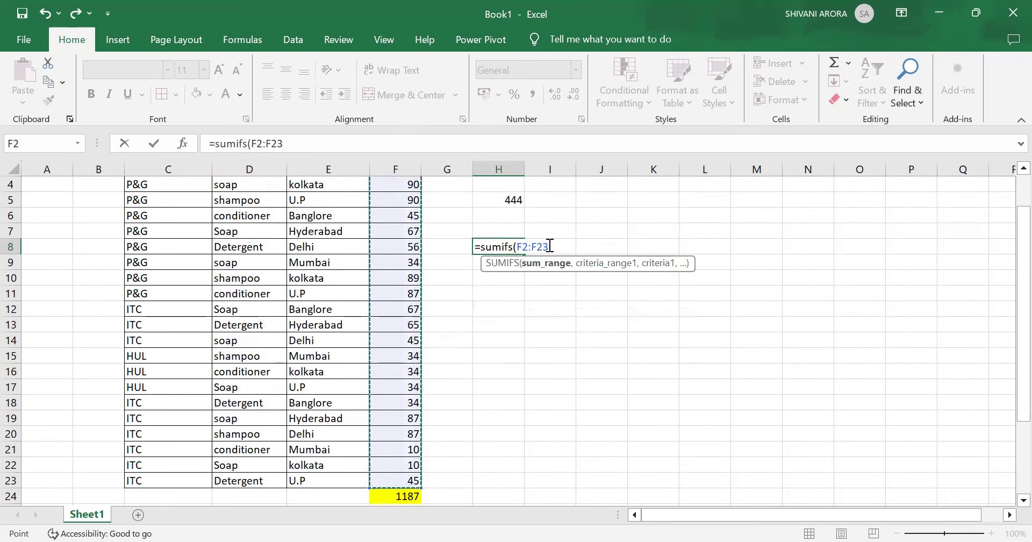
pyautogui.write(',')
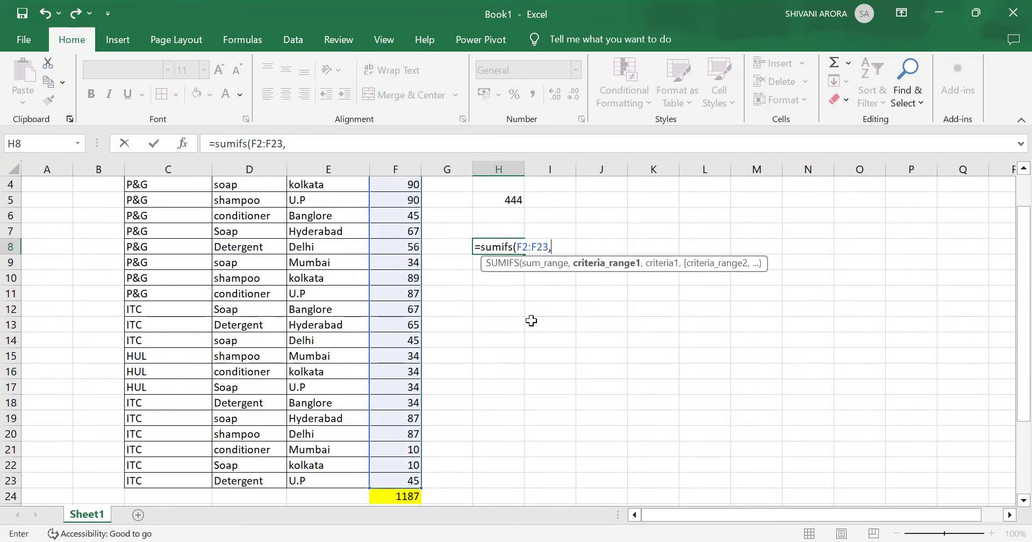
# Add the first SUMIFS condition in H8, with the Product cells D2:D23 as the criteria range and "Soap" as the criteria.
pyautogui.scroll(1, 531, 321)
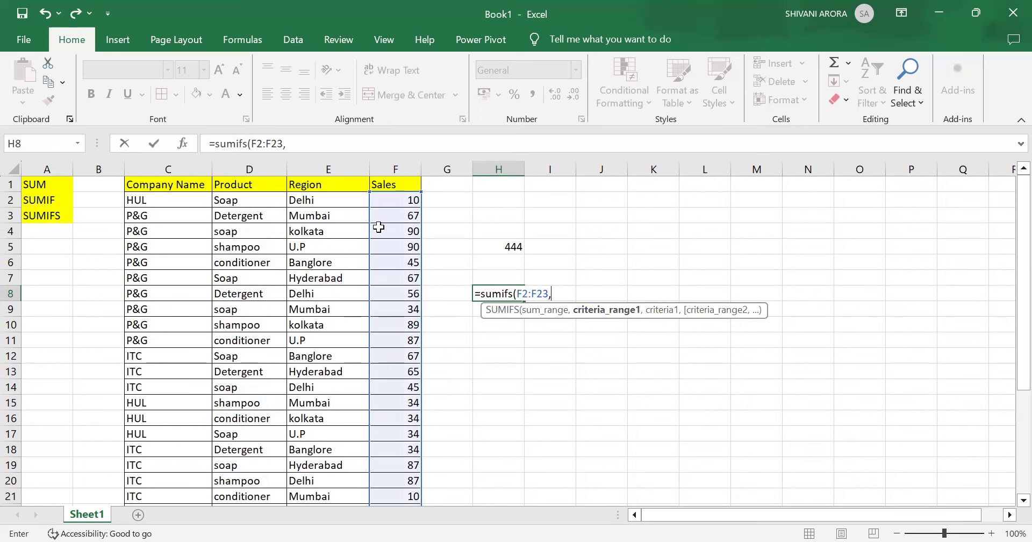
pyautogui.click(266, 201)
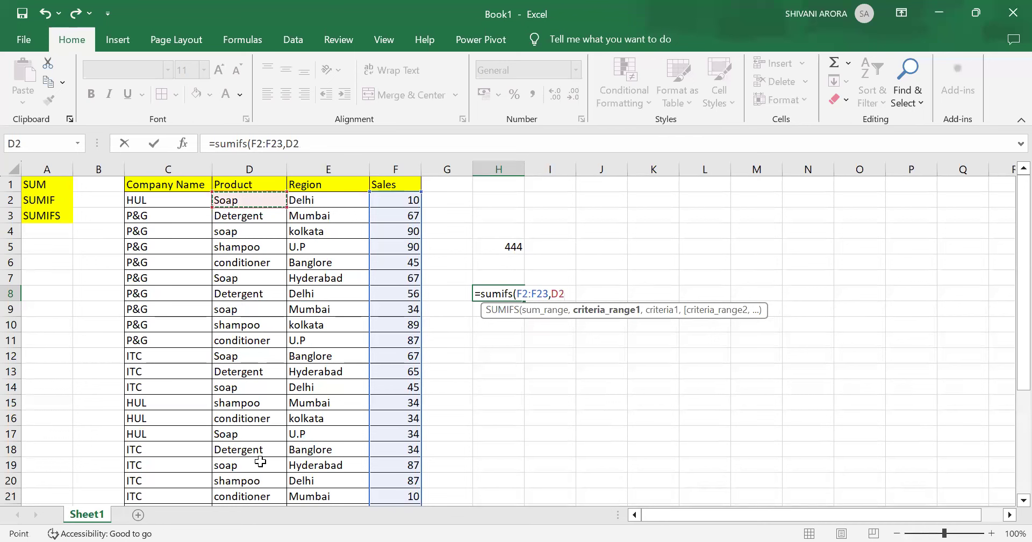
pyautogui.hotkey('ctrl', 'shift', 'Down')
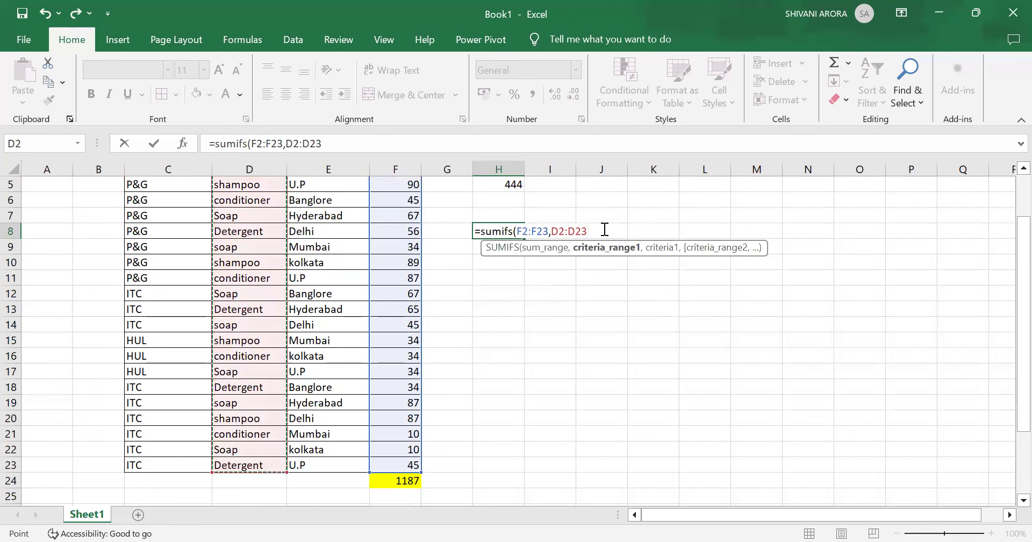
pyautogui.write(',')
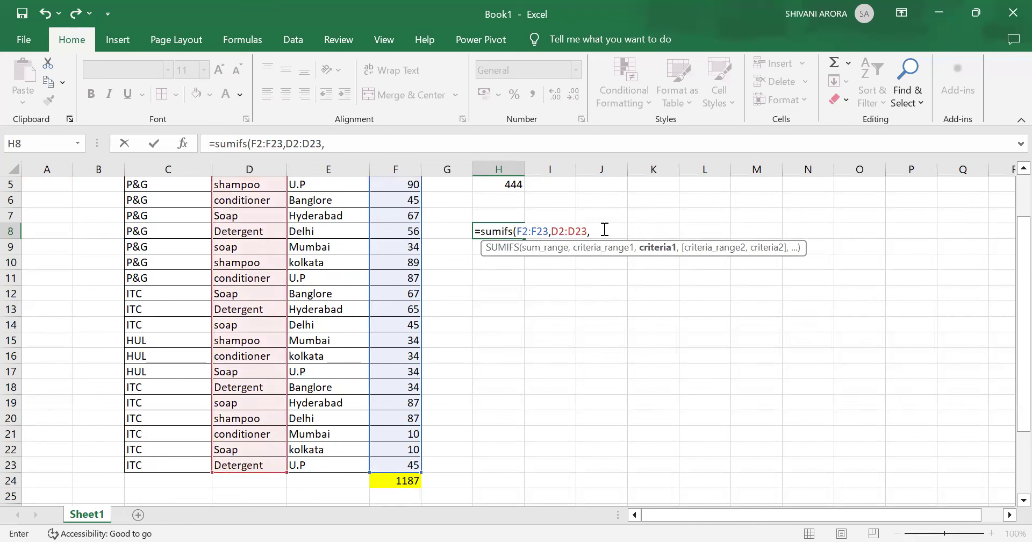
pyautogui.write('"Soap",')
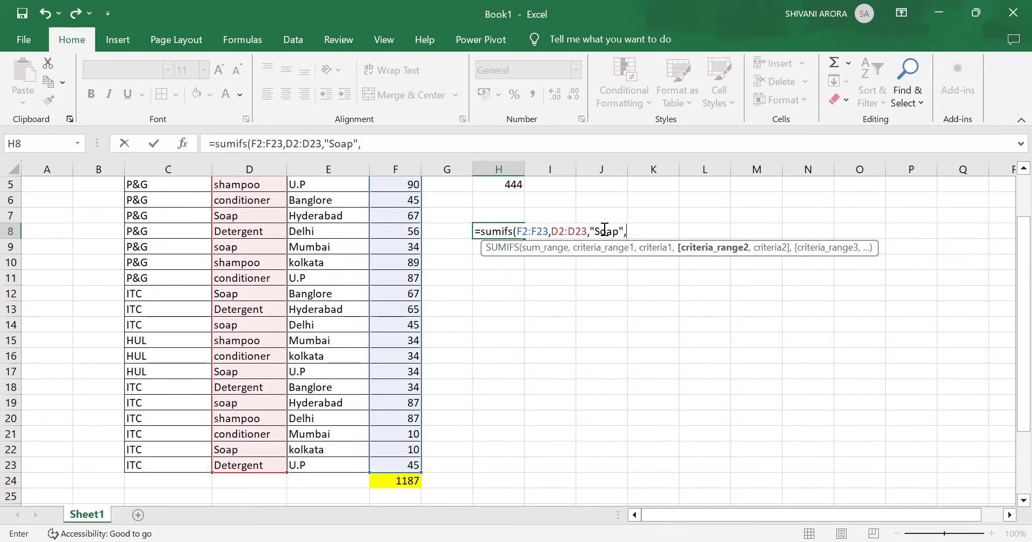
# Complete the SUMIFS formula in H8 with the Region cells E2:E23 as the second criteria range and "Delhi" as its criteria.
pyautogui.scroll(1, 516, 329)
pyautogui.scroll(3, 516, 329)
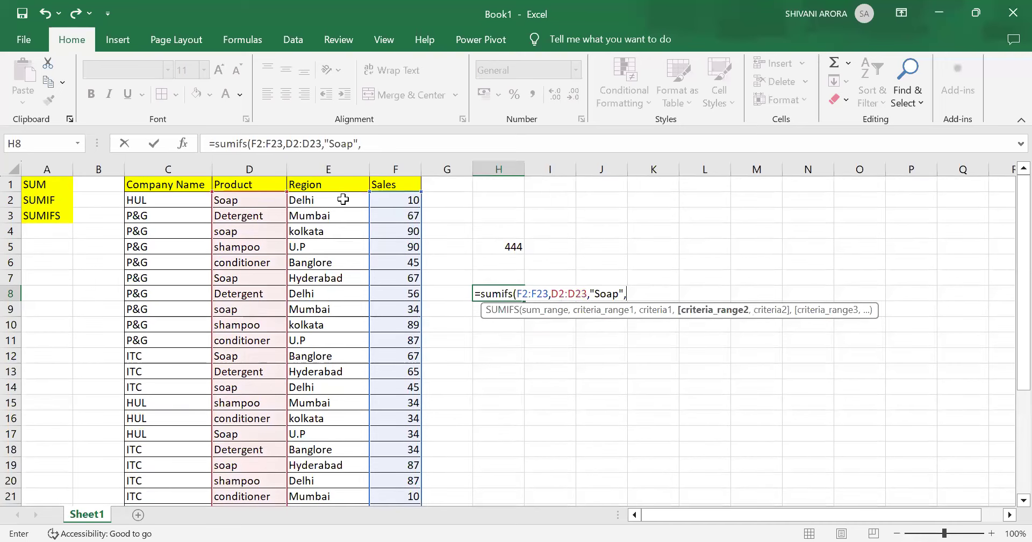
pyautogui.click(335, 204)
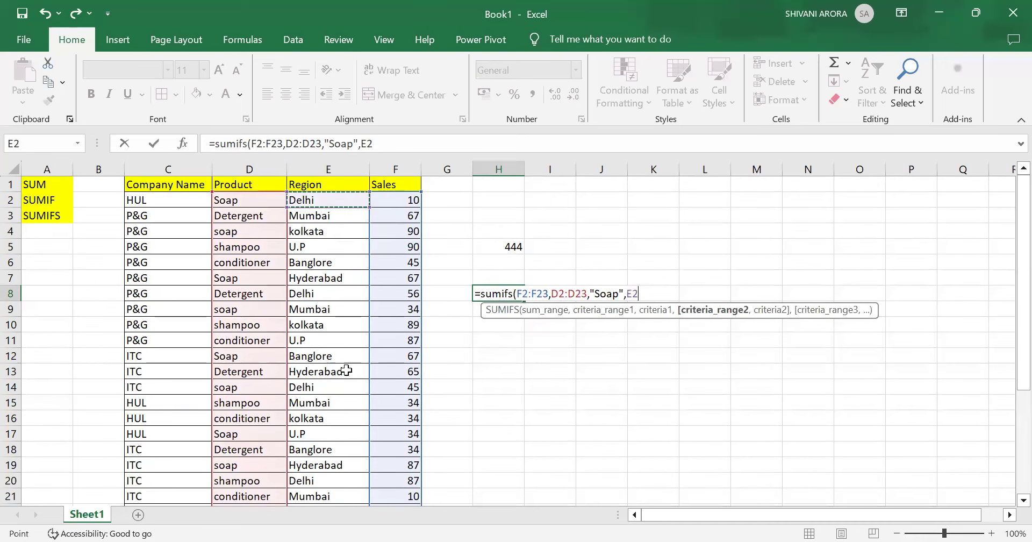
pyautogui.scroll(-3, 339, 481)
pyautogui.keyDown('shift'); pyautogui.click(339, 481); pyautogui.keyUp('shift')
pyautogui.scroll(3, 700, 289)
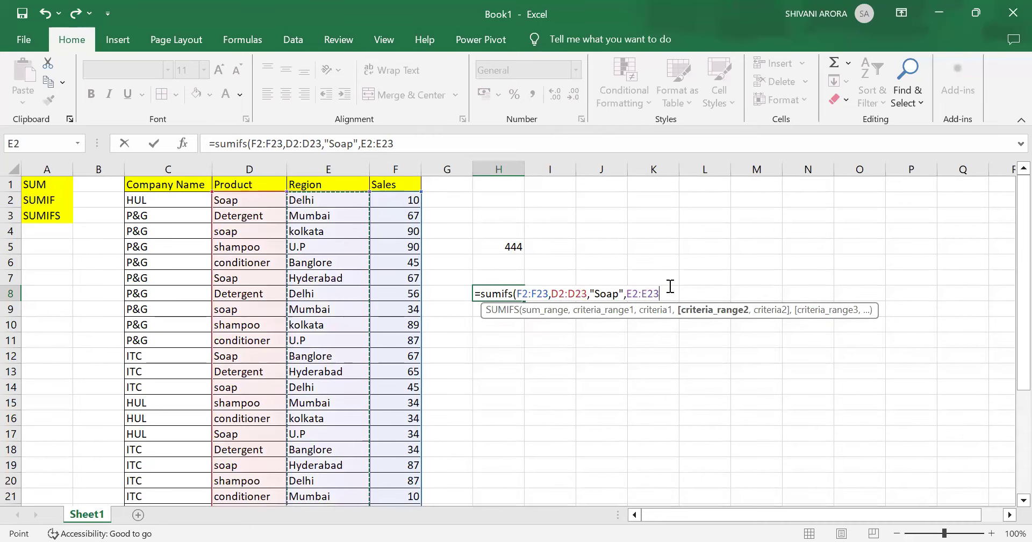
pyautogui.write(',')
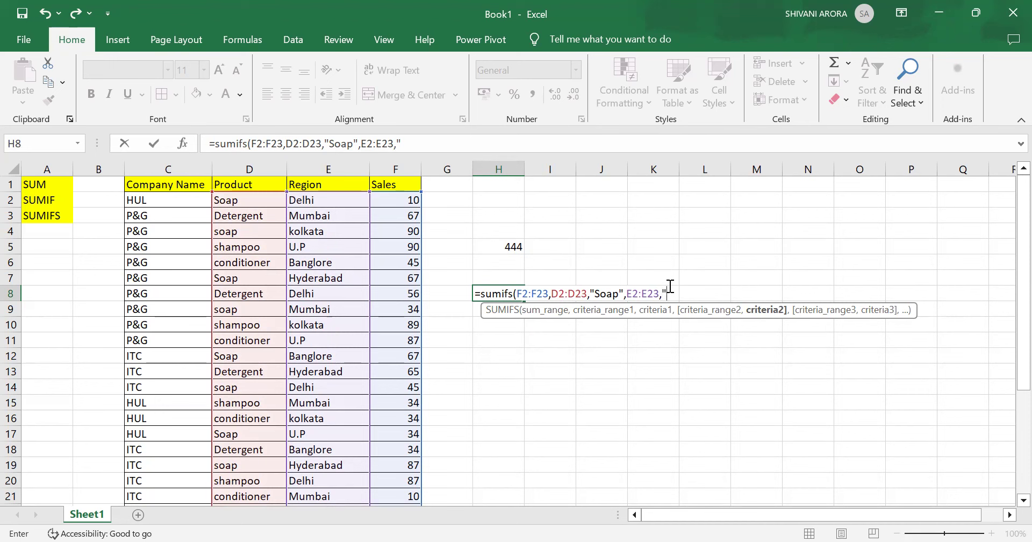
pyautogui.write('Delhi")')
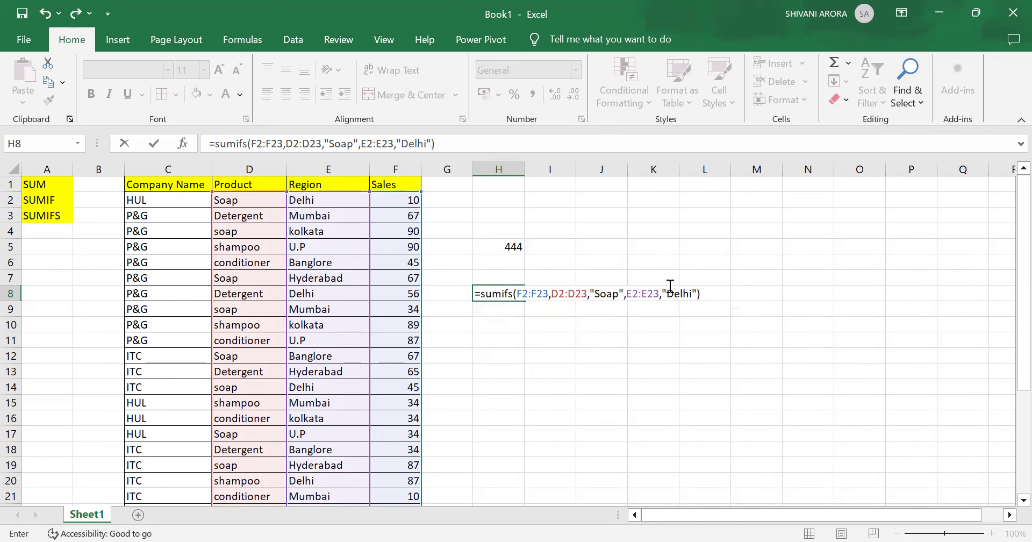
pyautogui.press('Return')
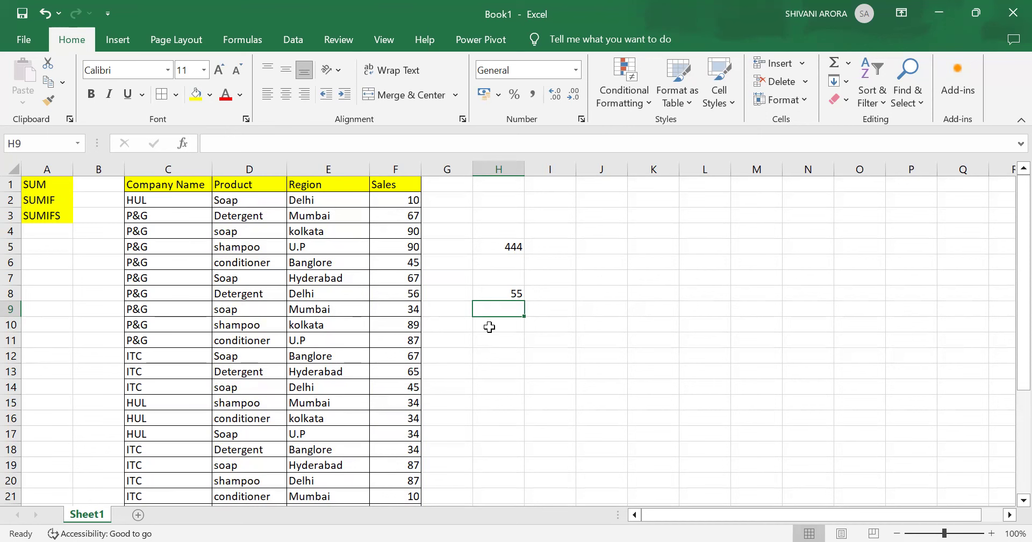
pyautogui.scroll(-1, 387, 426)
pyautogui.scroll(-1, 387, 425)
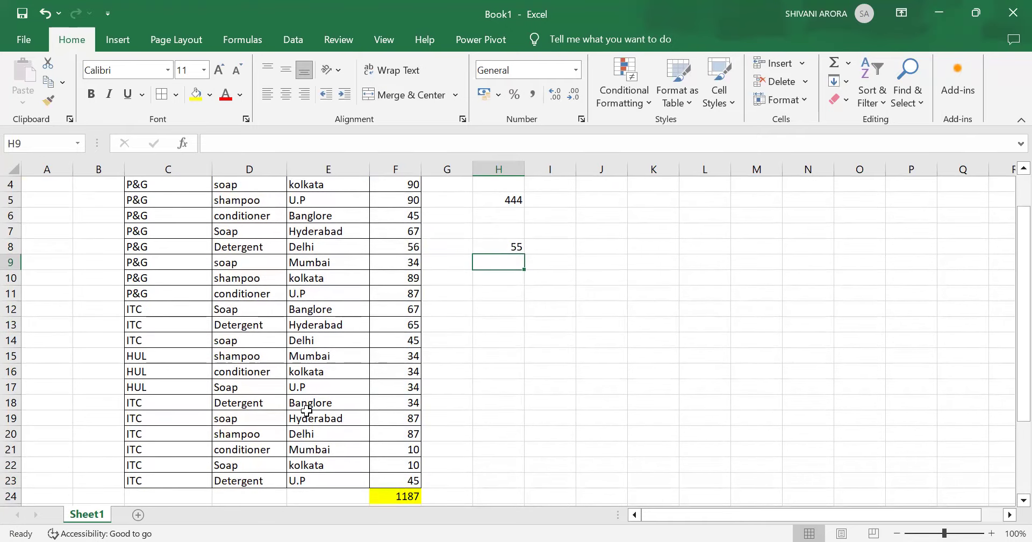
pyautogui.scroll(1, 306, 410)
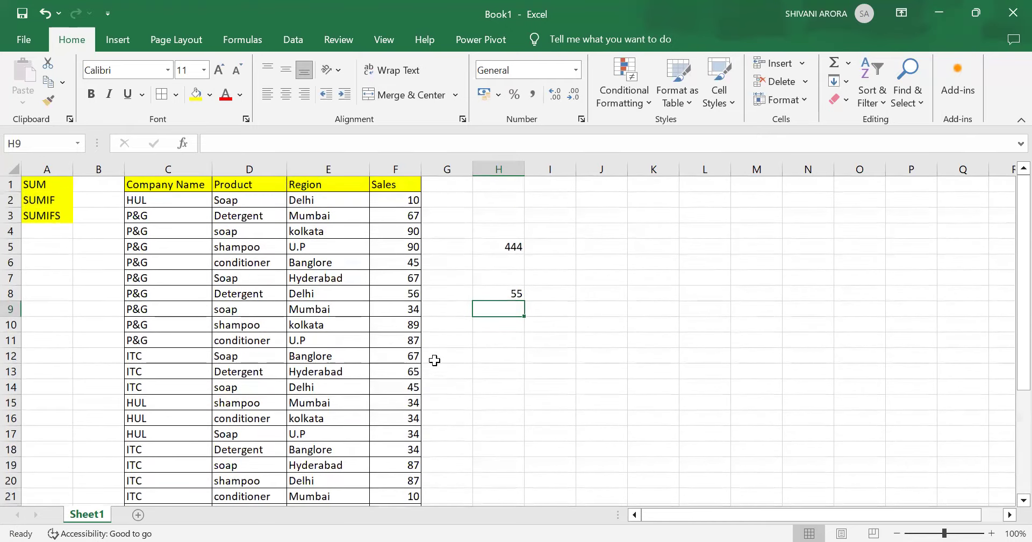